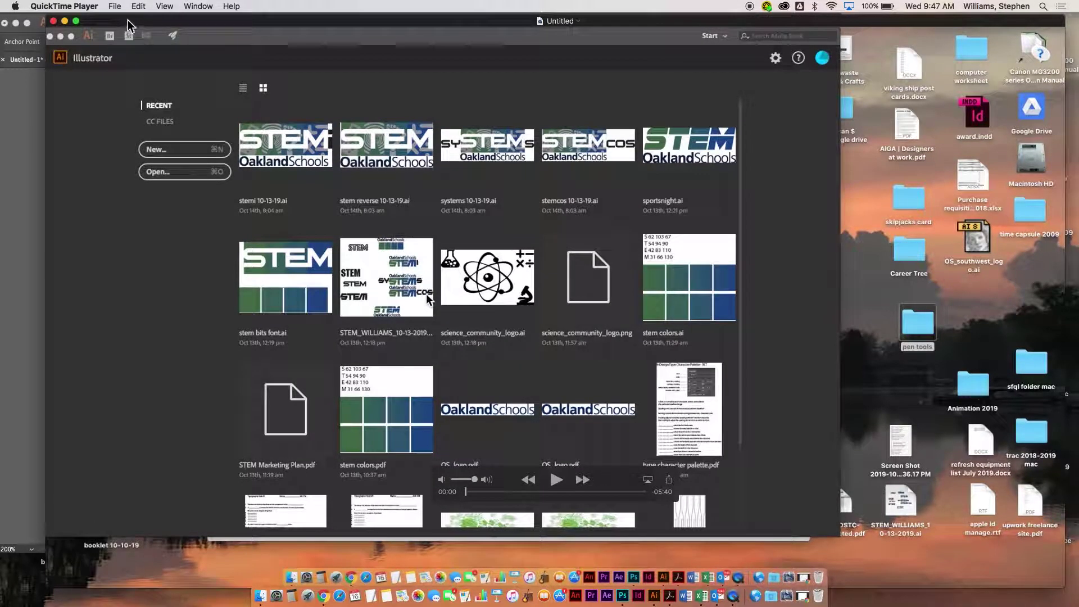
- Move the QuickTime player aside and bring the Untitled-1 Illustrator document forward
{"action": "left_click_drag", "start_coordinate": [129, 19], "coordinate": [154, 31]}
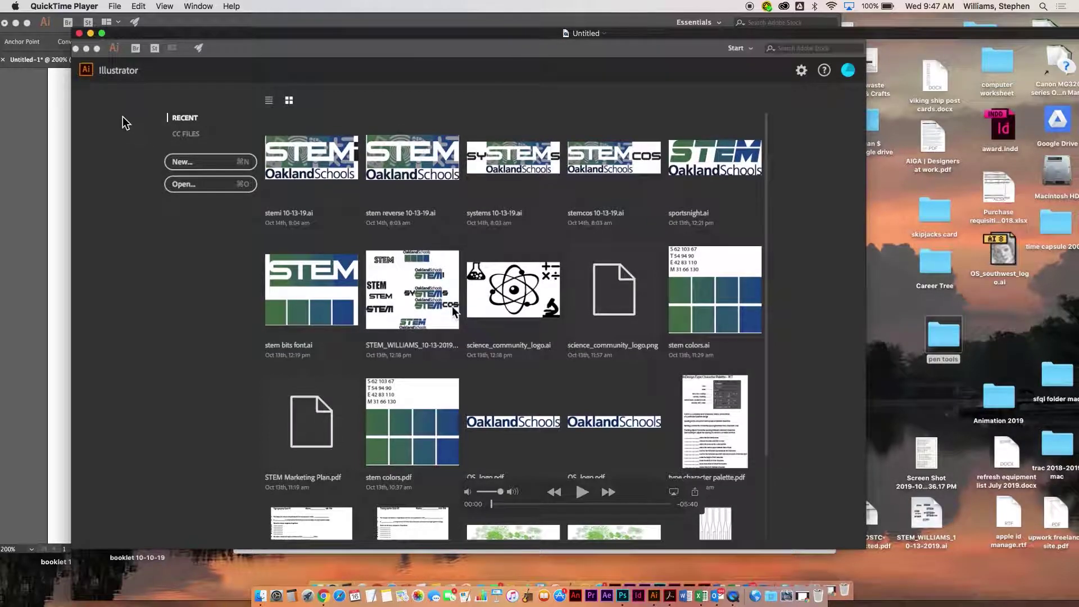
{"action": "left_click", "coordinate": [179, 22]}
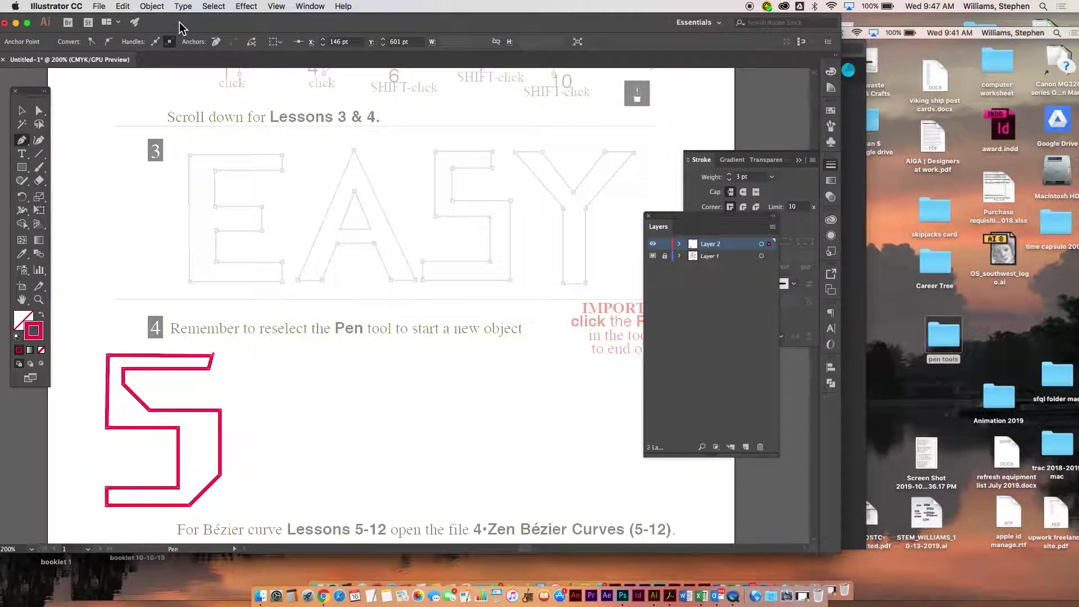
- Create a new blank portrait Letter document (612 × 792 pt)
{"action": "key", "text": "super+n"}
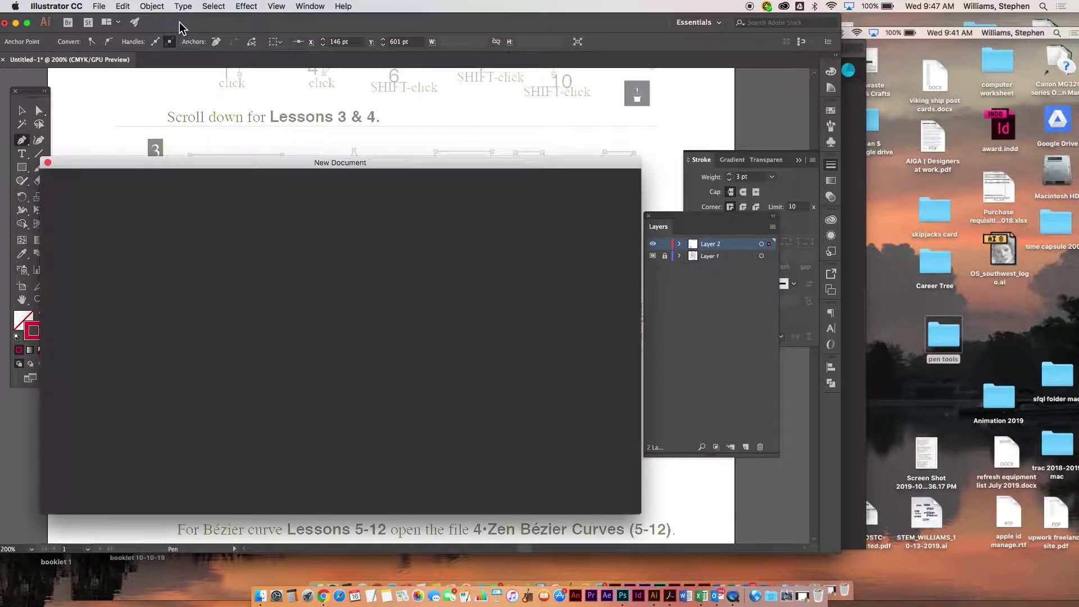
{"action": "left_click", "coordinate": [532, 297]}
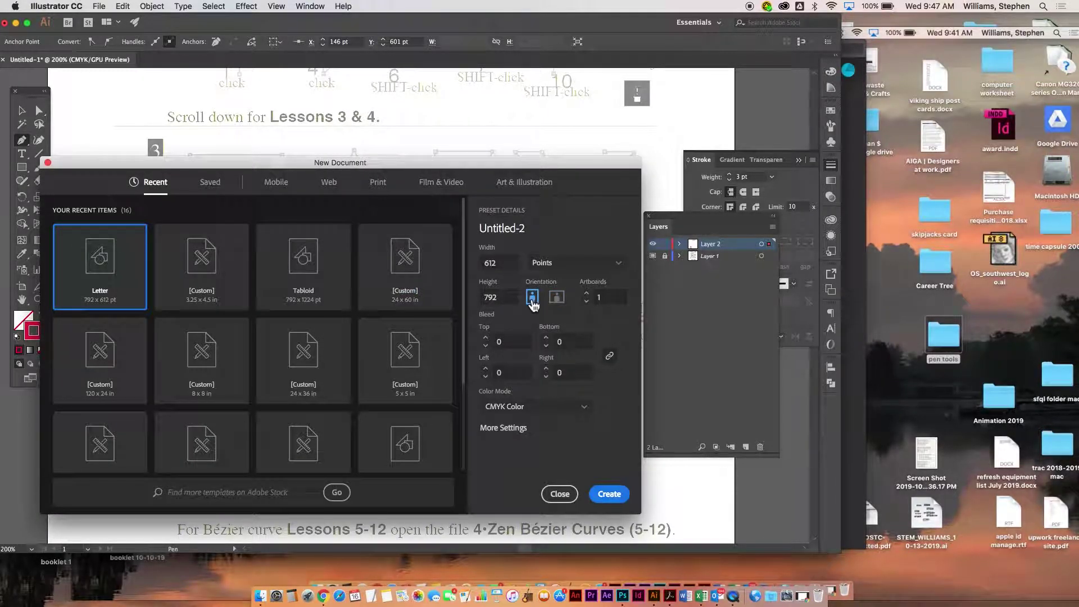
{"action": "left_click", "coordinate": [610, 494]}
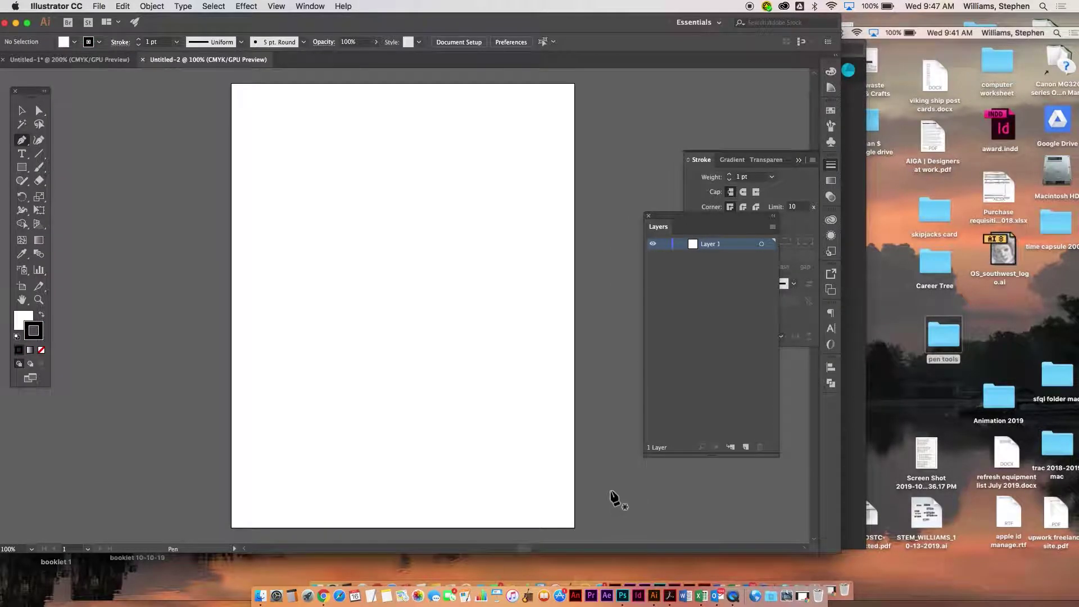
- Place 02 Pen Tool.pdf onto the artboard
{"action": "left_click", "coordinate": [99, 6]}
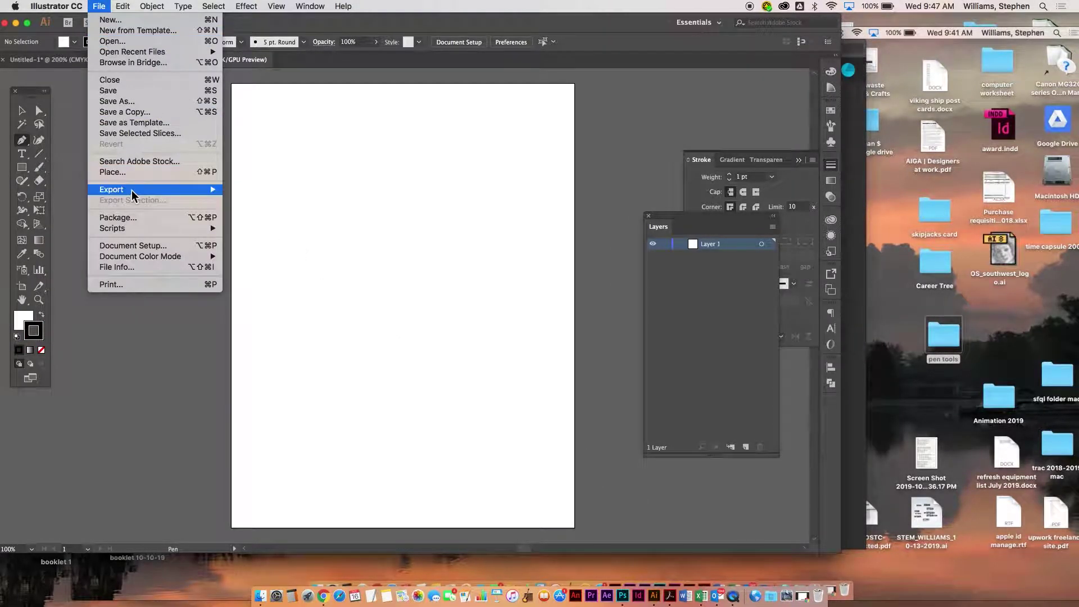
{"action": "left_click", "coordinate": [130, 172]}
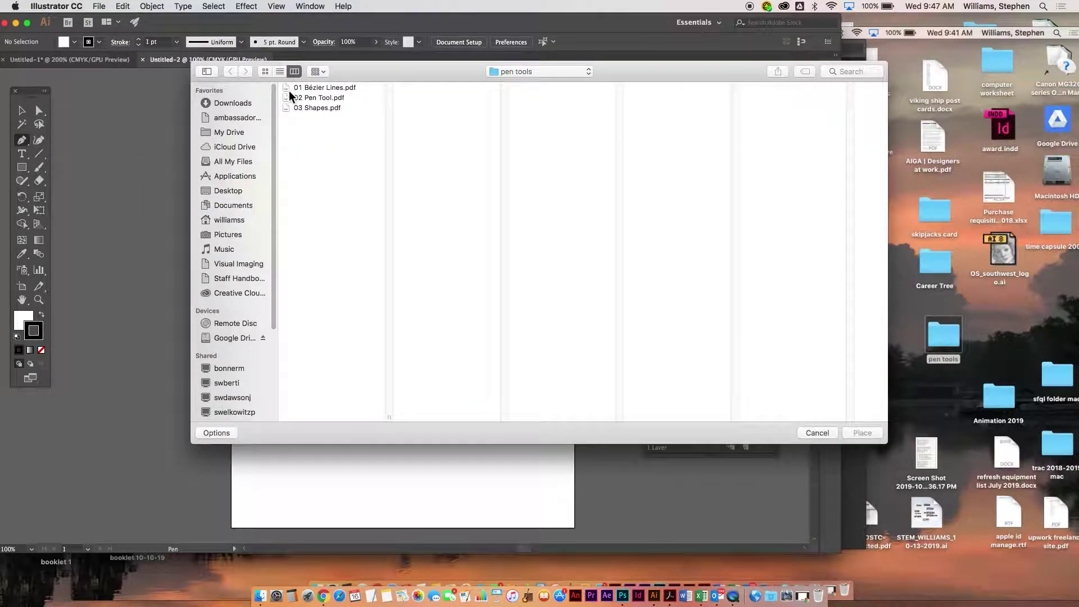
{"action": "double_click", "coordinate": [285, 96]}
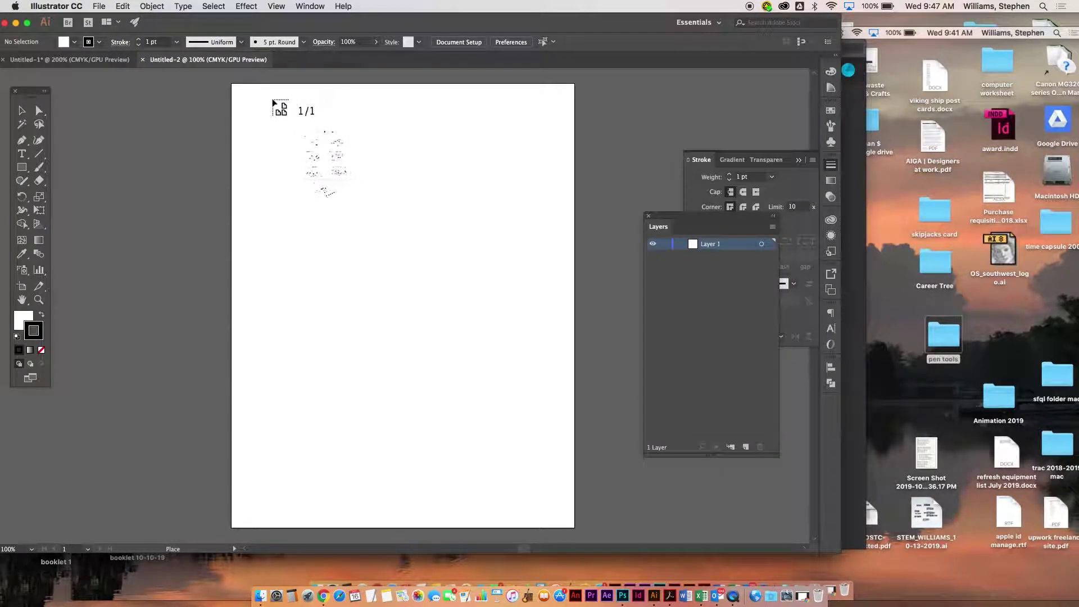
{"action": "left_click", "coordinate": [234, 90]}
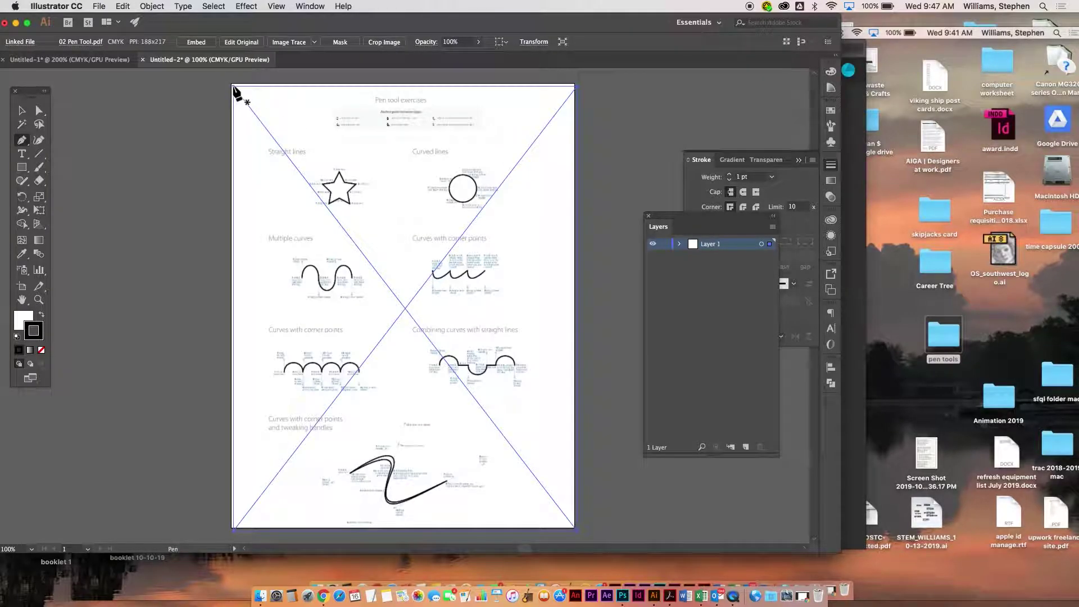
- Turn Layer 1 into a dimmed template layer
{"action": "double_click", "coordinate": [720, 247]}
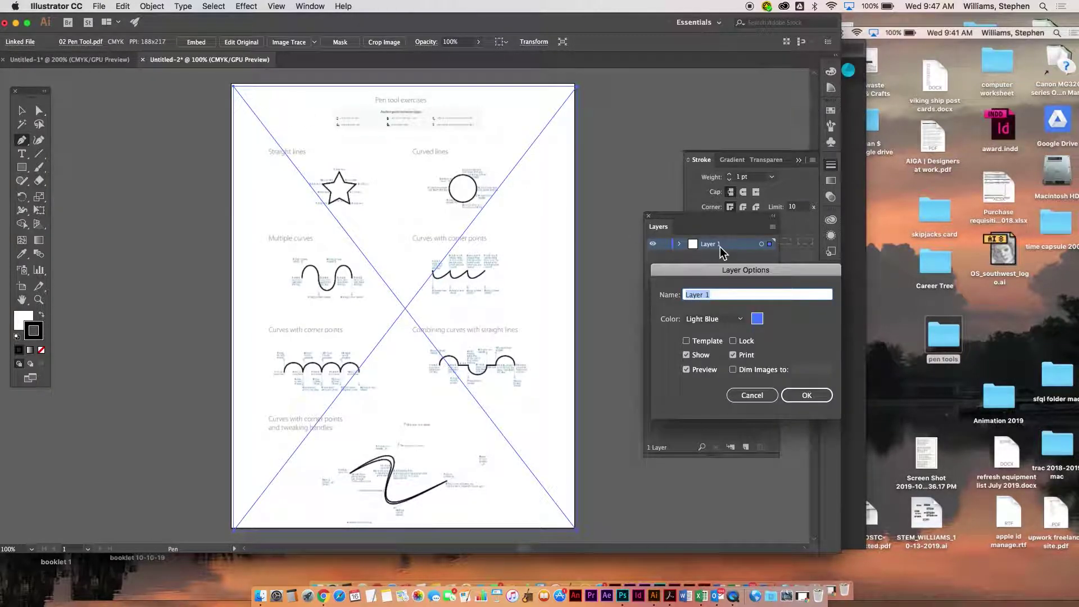
{"action": "left_click", "coordinate": [697, 341]}
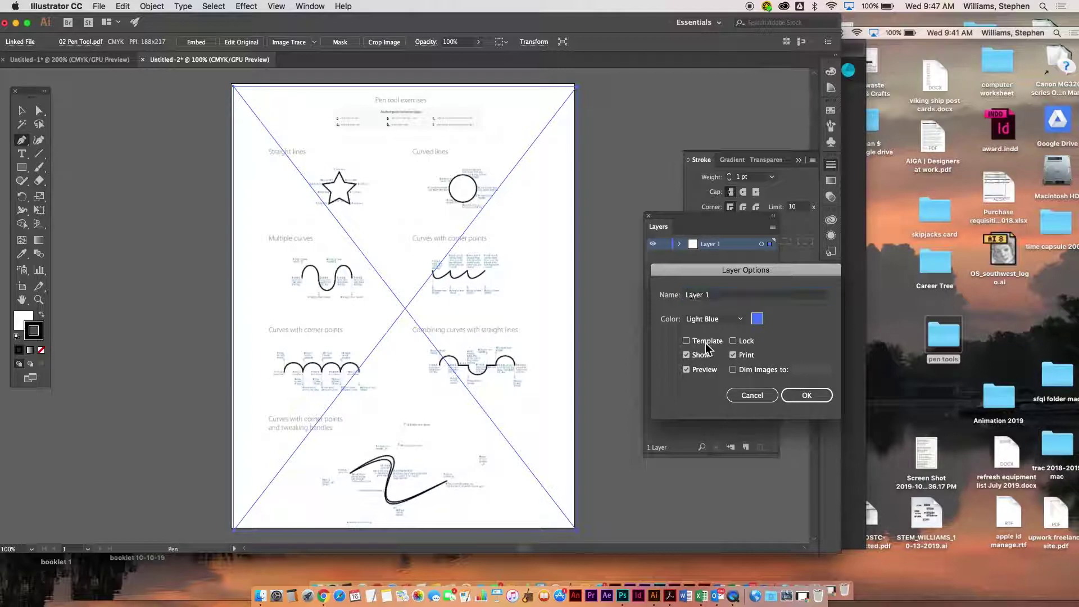
{"action": "left_click", "coordinate": [797, 396]}
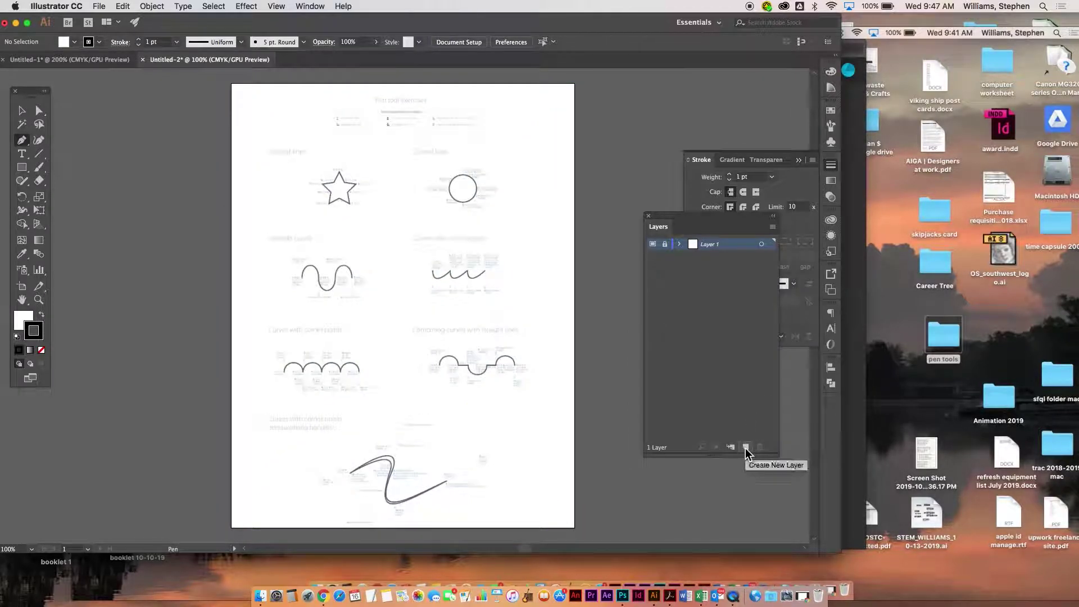
{"action": "left_click", "coordinate": [773, 227]}
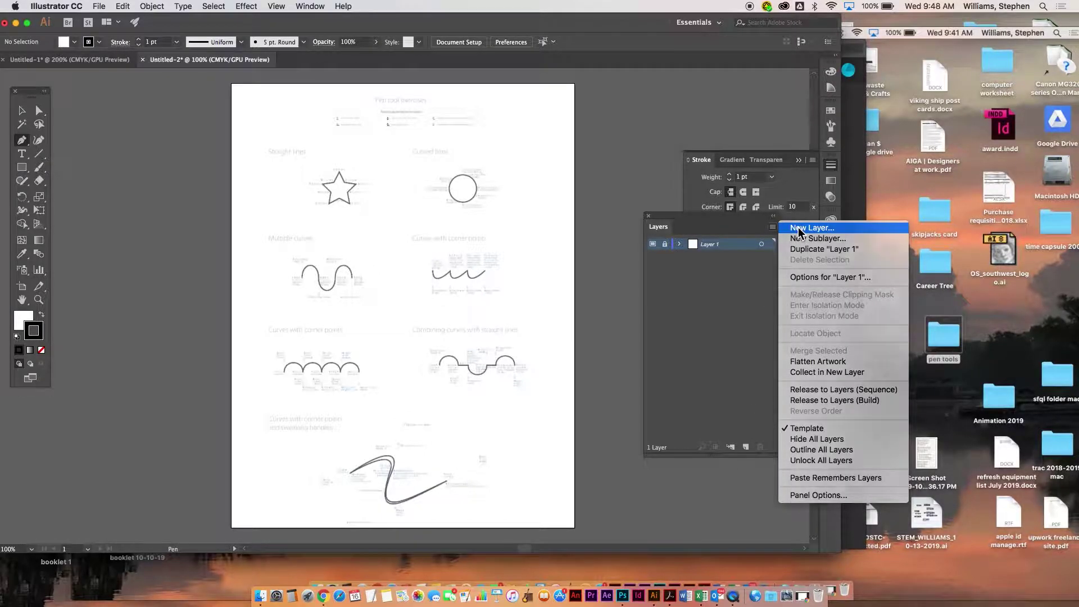
- Add Layer 2 above the template and zoom in on the star and Curved lines circle
{"action": "left_click", "coordinate": [785, 229]}
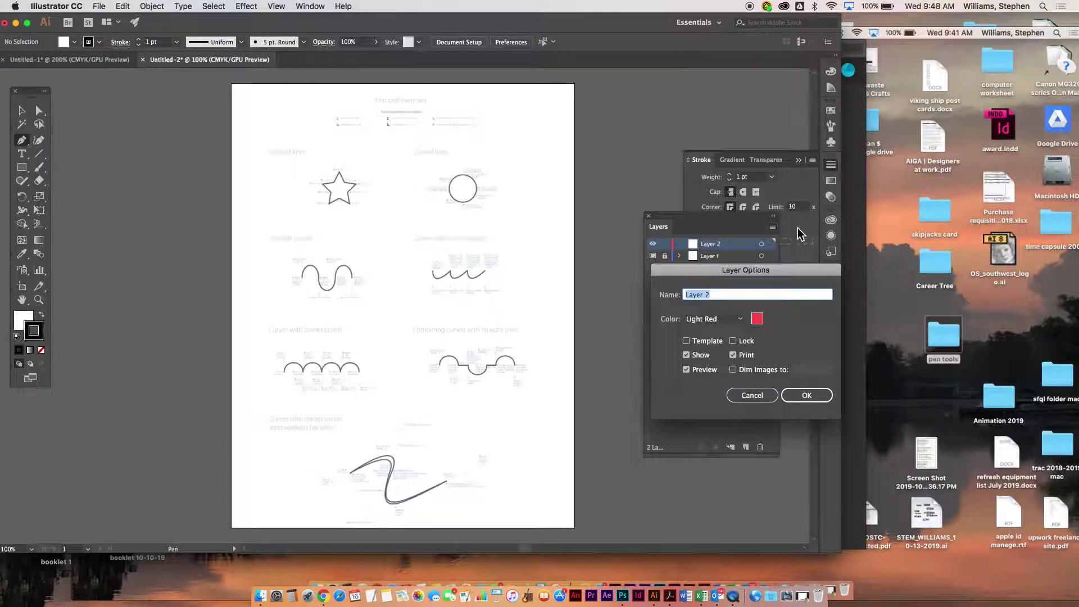
{"action": "left_click", "coordinate": [806, 396]}
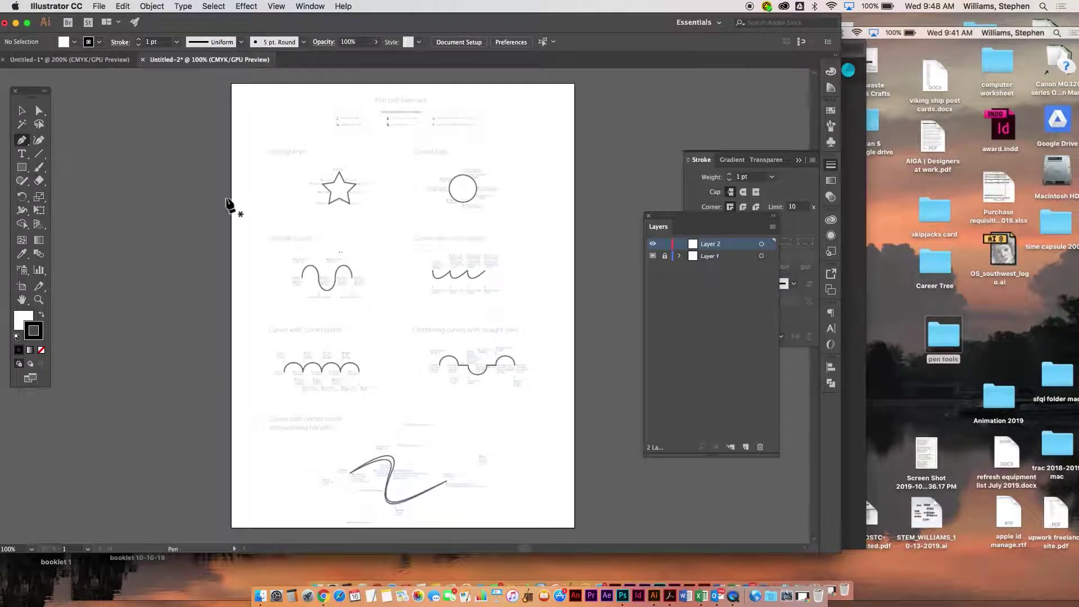
{"action": "key", "text": "super+equal"}
{"action": "key", "text": "super+equal"}
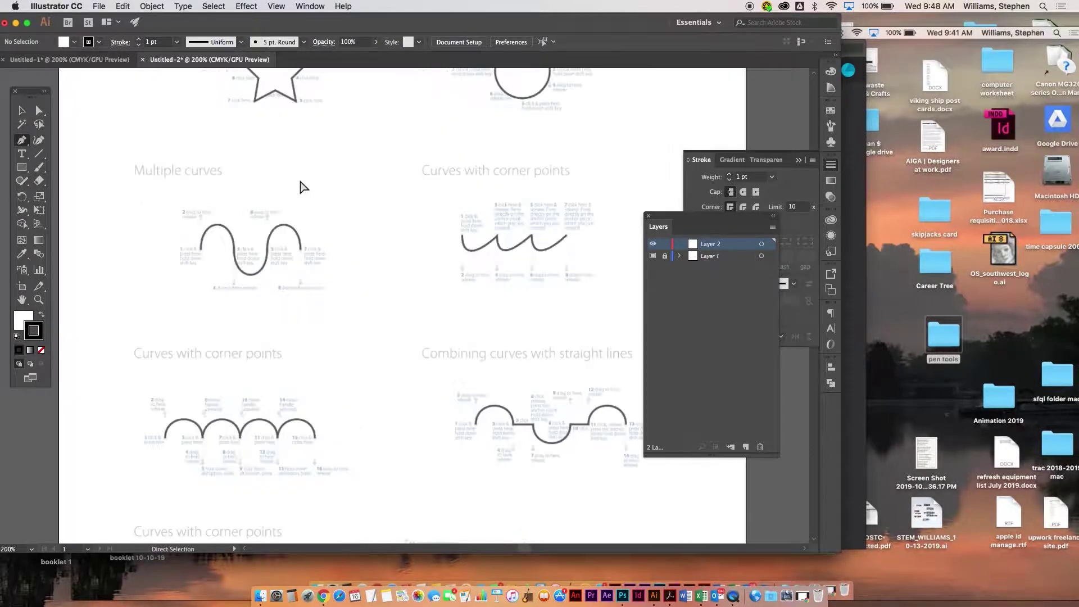
{"action": "left_click_drag", "start_coordinate": [360, 220], "coordinate": [431, 416]}
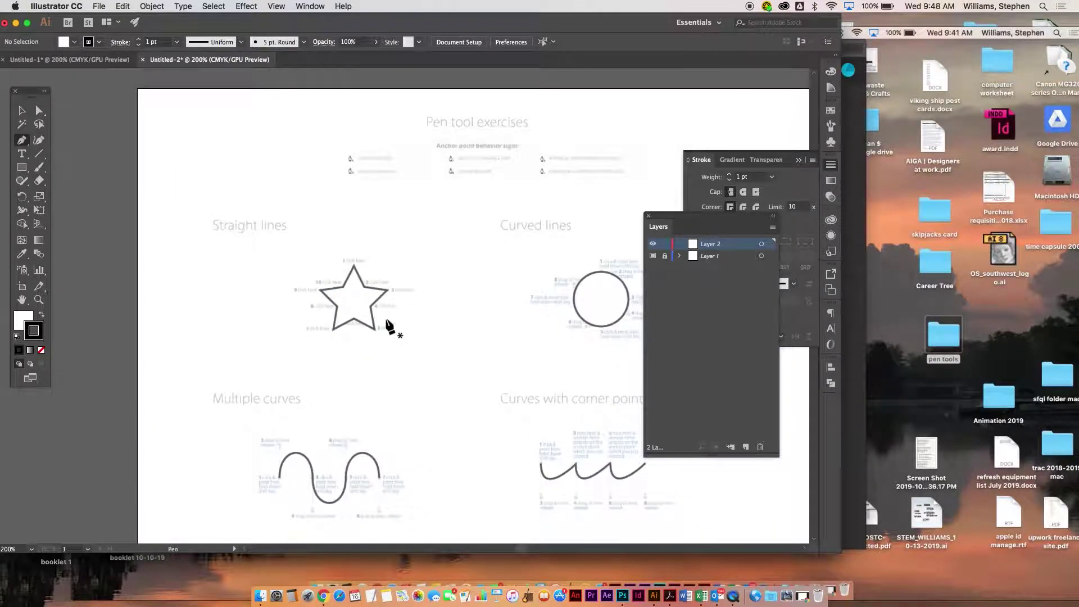
{"action": "key", "text": "super+equal"}
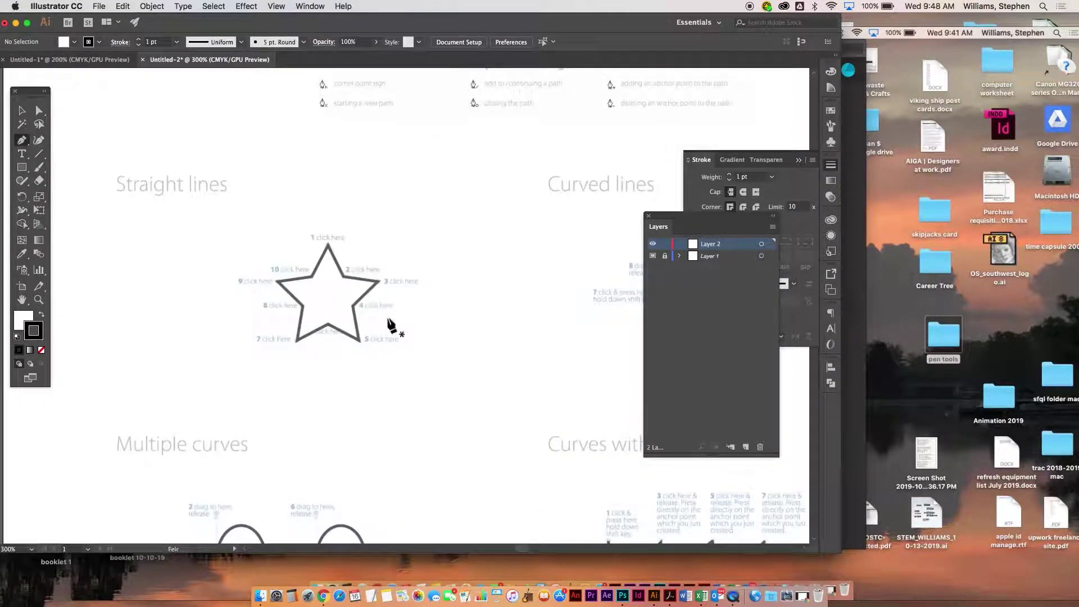
{"action": "left_click_drag", "start_coordinate": [421, 321], "coordinate": [254, 237]}
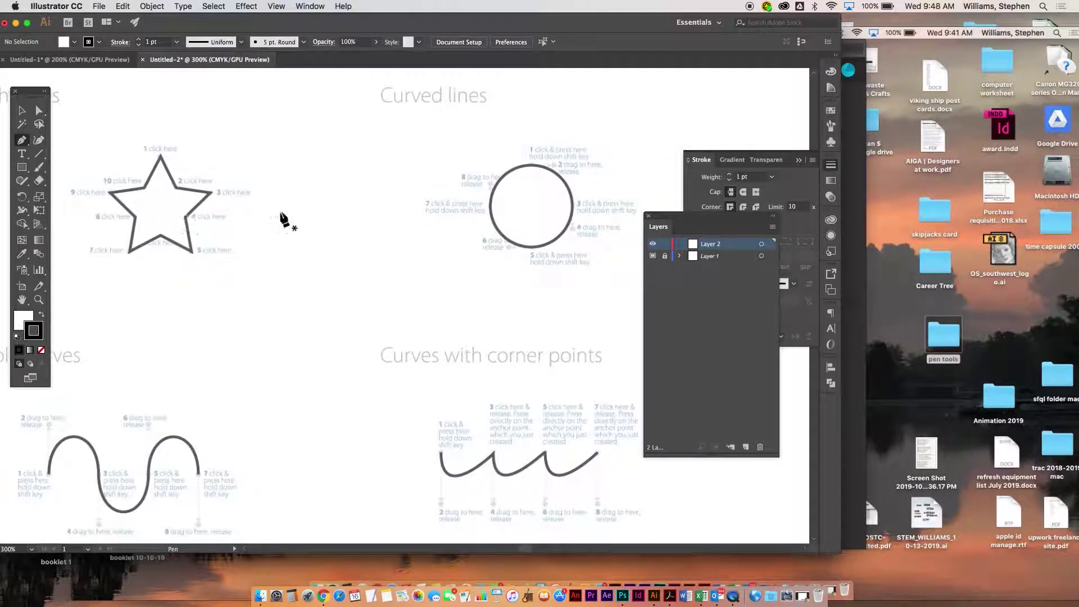
{"action": "left_click_drag", "start_coordinate": [527, 218], "coordinate": [412, 226]}
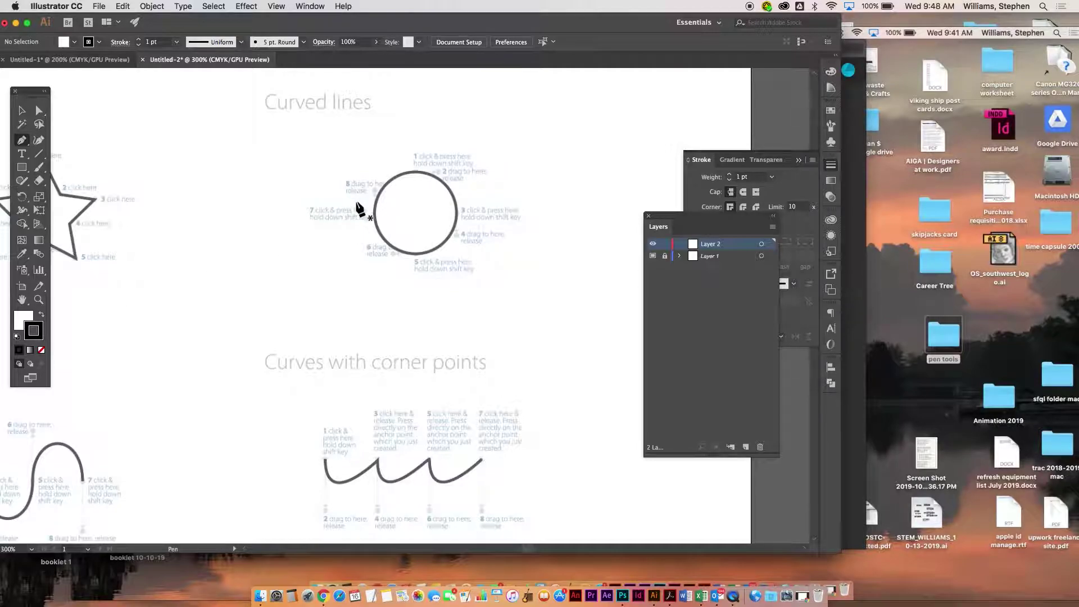
{"action": "left_click", "coordinate": [312, 145]}
{"action": "left_click", "coordinate": [590, 98]}
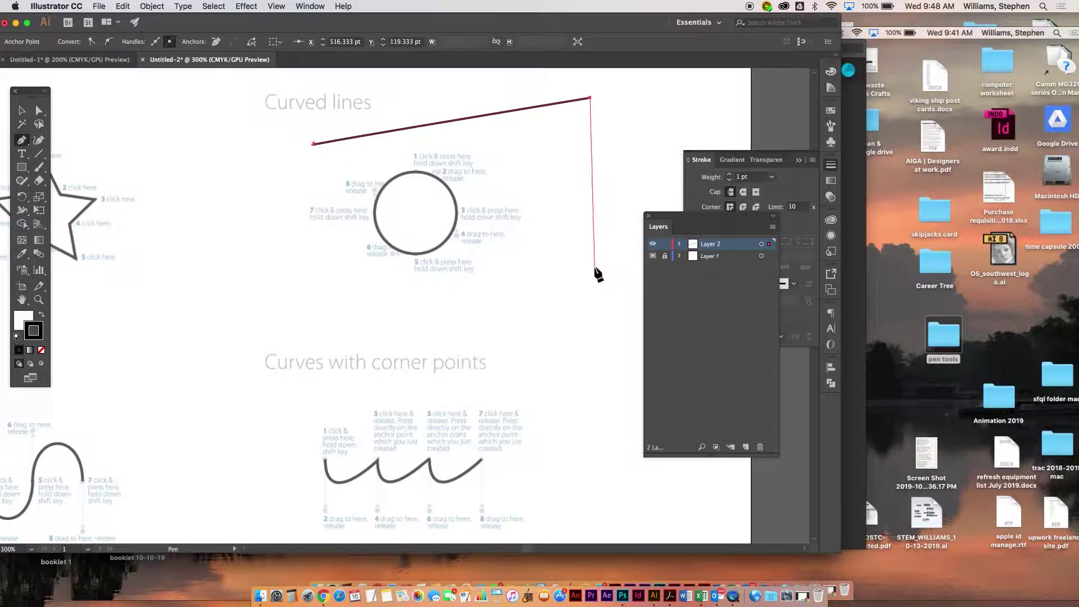
{"action": "left_click", "coordinate": [594, 268]}
{"action": "left_click", "coordinate": [300, 334]}
{"action": "left_click", "coordinate": [312, 146]}
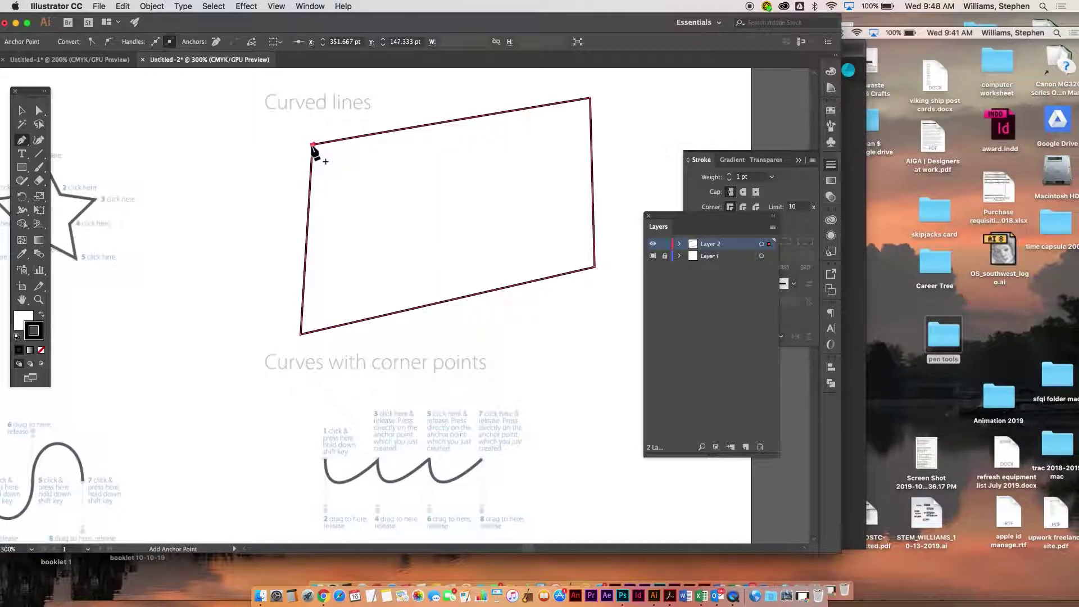
{"action": "key", "text": "super+z"}
{"action": "key", "text": "super+z"}
{"action": "key", "text": "super+z"}
{"action": "key", "text": "super+z"}
{"action": "key", "text": "super+z"}
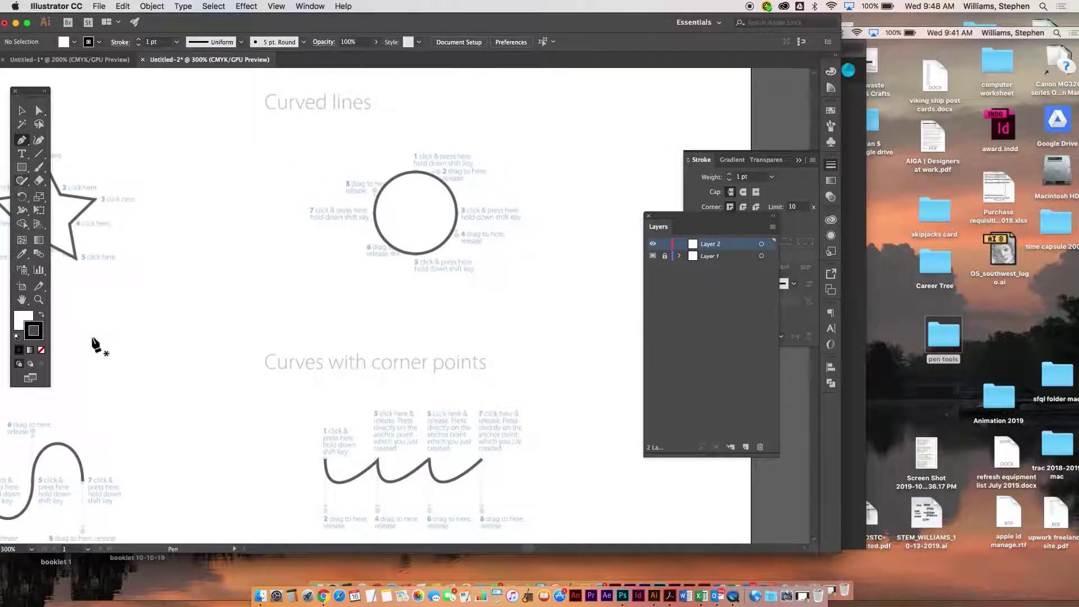
- Set fill to None and trace the Curved lines circle with four curved anchors
{"action": "left_click", "coordinate": [18, 317]}
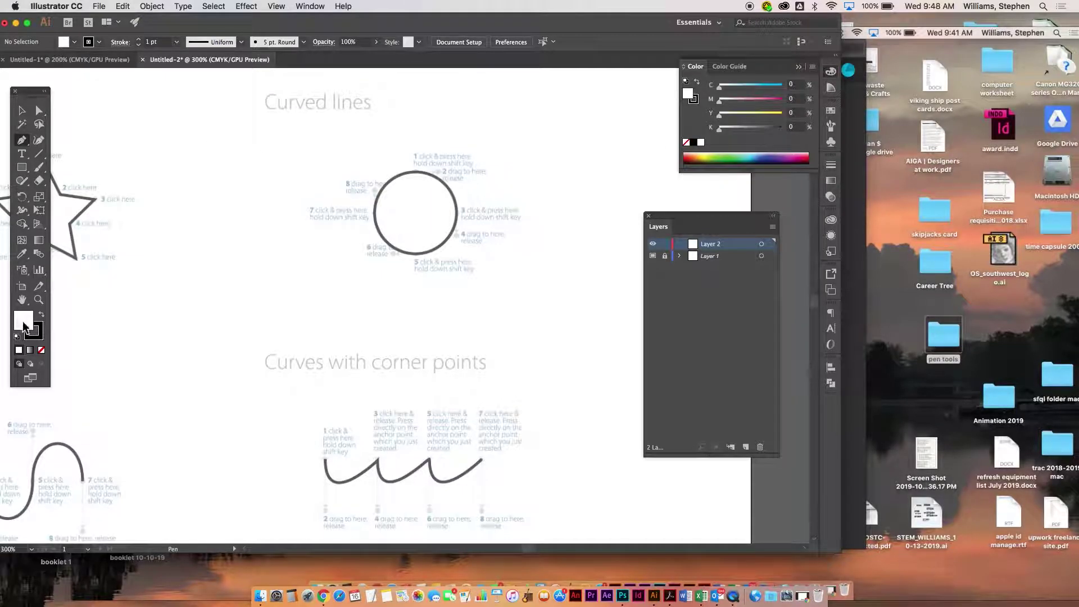
{"action": "left_click", "coordinate": [39, 349]}
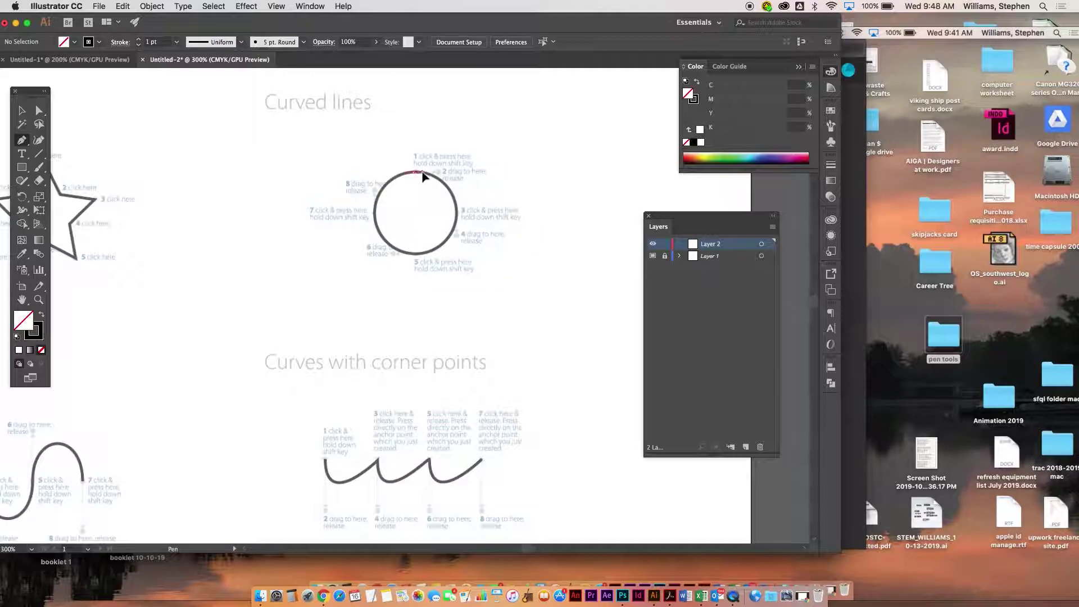
{"action": "left_click_drag", "start_coordinate": [425, 172], "coordinate": [444, 172]}
{"action": "left_click_drag", "start_coordinate": [457, 212], "coordinate": [459, 236]}
{"action": "left_click", "coordinate": [417, 254]}
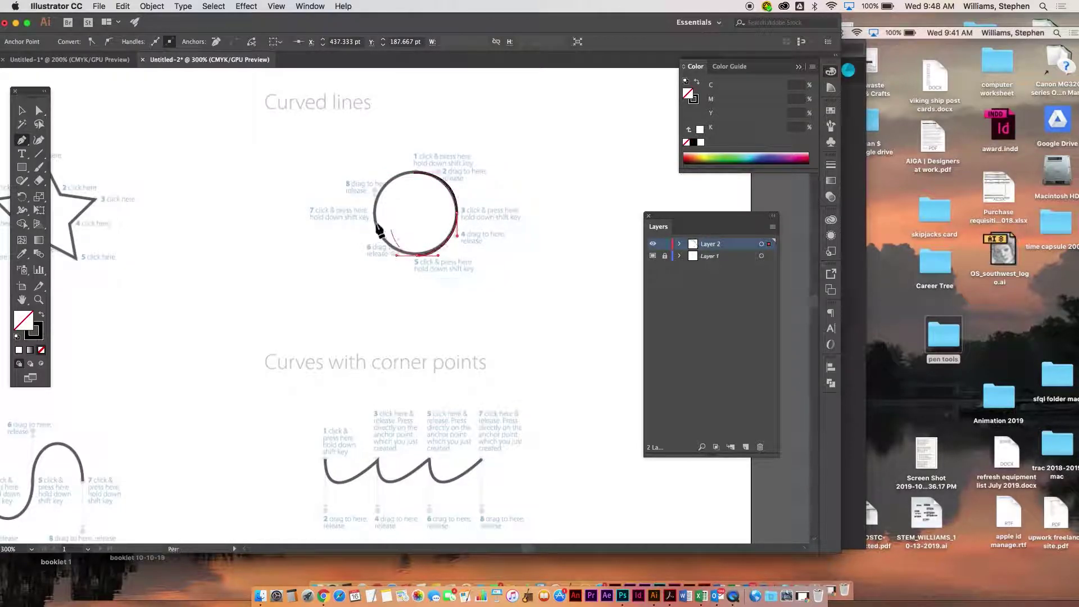
{"action": "left_click_drag", "start_coordinate": [375, 212], "coordinate": [443, 176]}
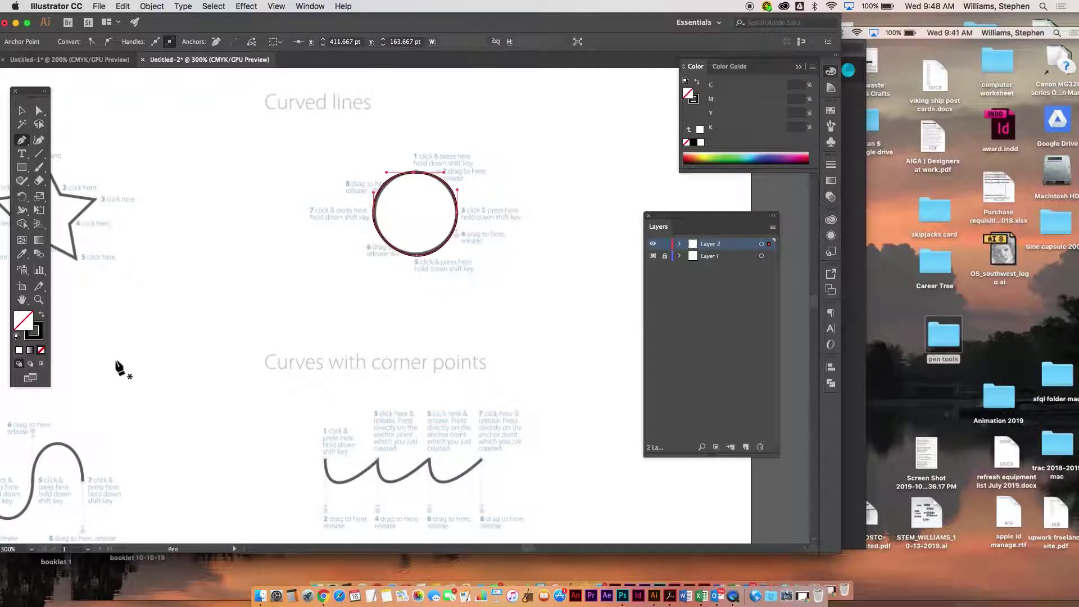
- Set the traced circle's stroke weight to 3 pt
{"action": "left_click", "coordinate": [40, 335]}
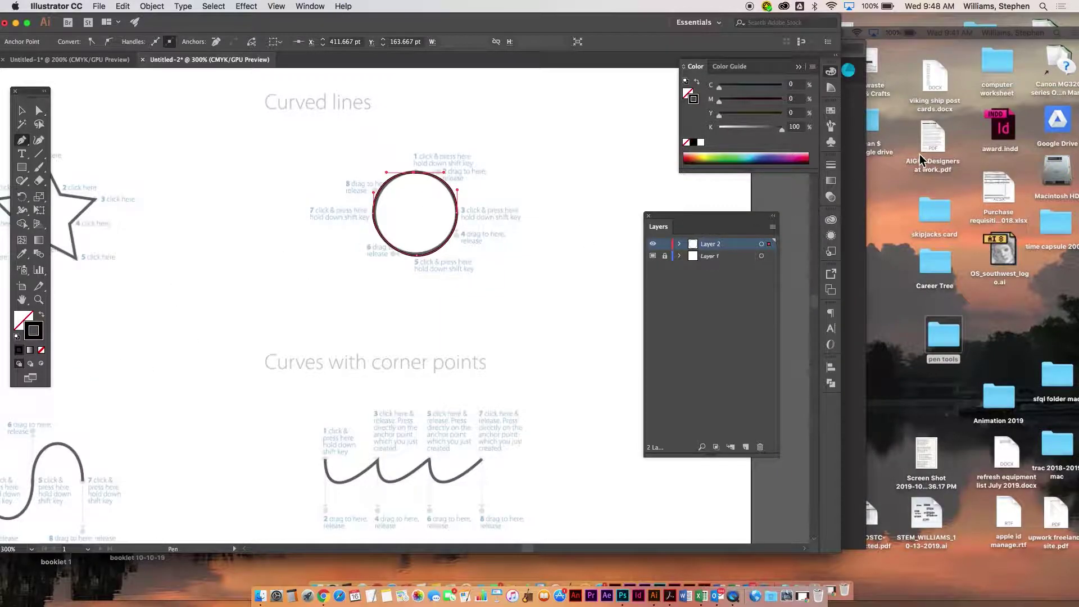
{"action": "left_click", "coordinate": [831, 166]}
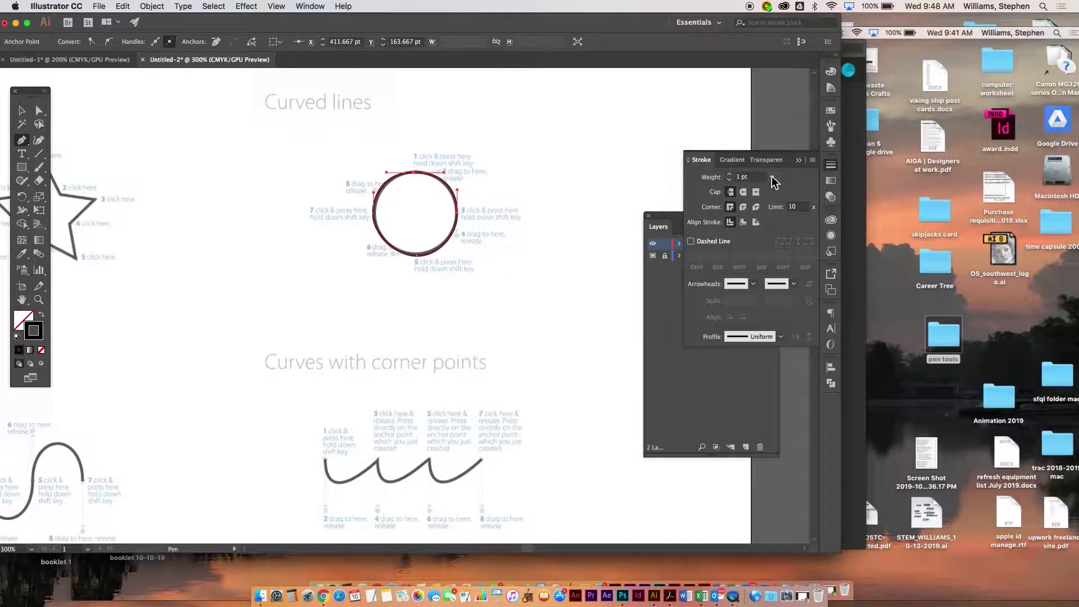
{"action": "left_click", "coordinate": [771, 177]}
{"action": "left_click", "coordinate": [781, 248]}
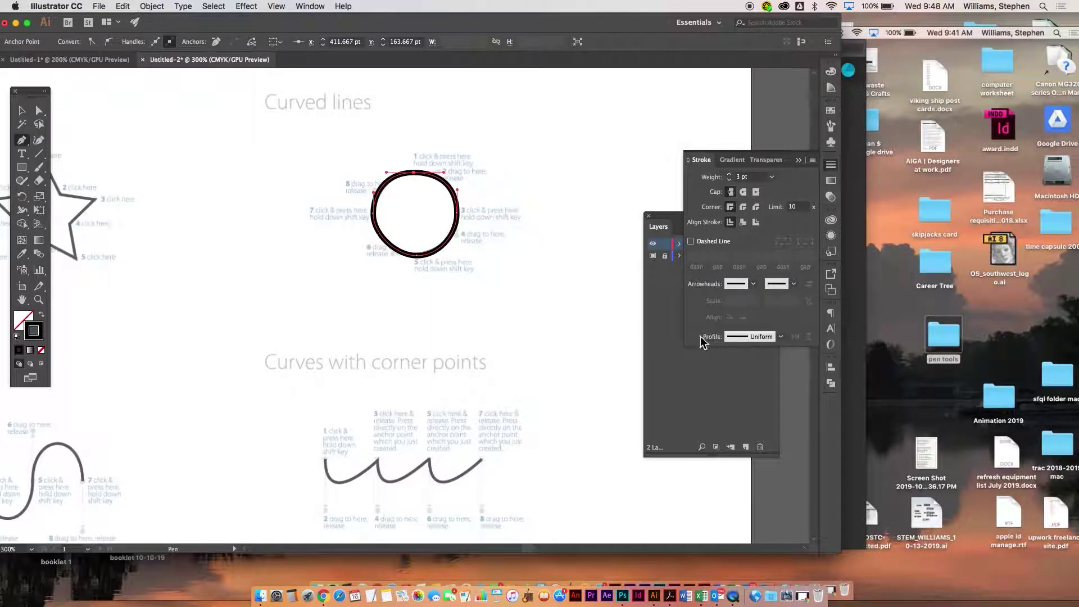
- Color the circle's stroke light purple #97A1FC
{"action": "double_click", "coordinate": [31, 331]}
{"action": "left_click", "coordinate": [311, 350]}
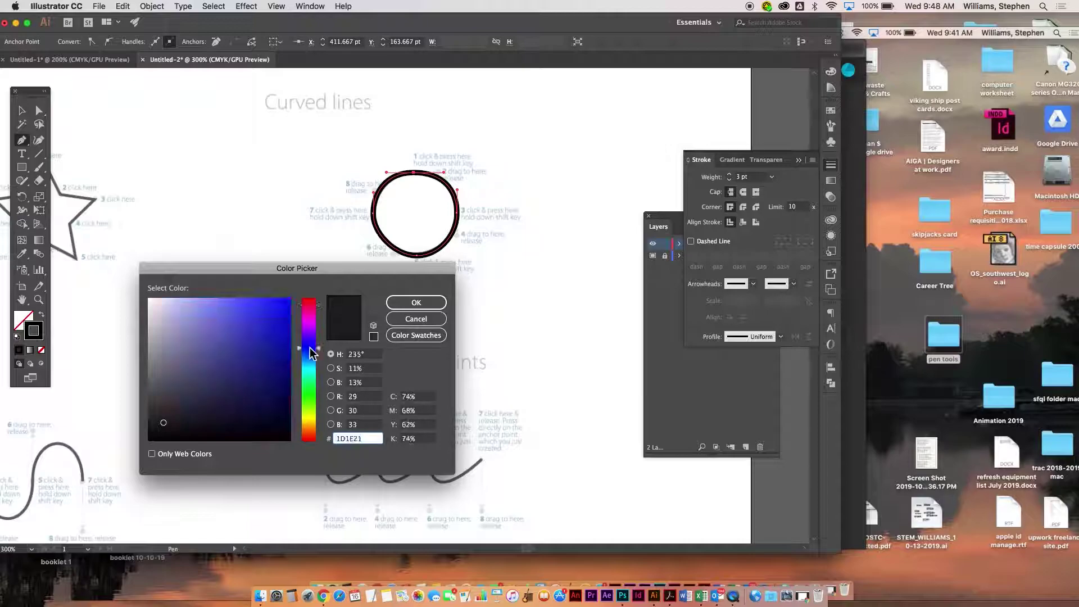
{"action": "left_click_drag", "start_coordinate": [273, 332], "coordinate": [206, 300]}
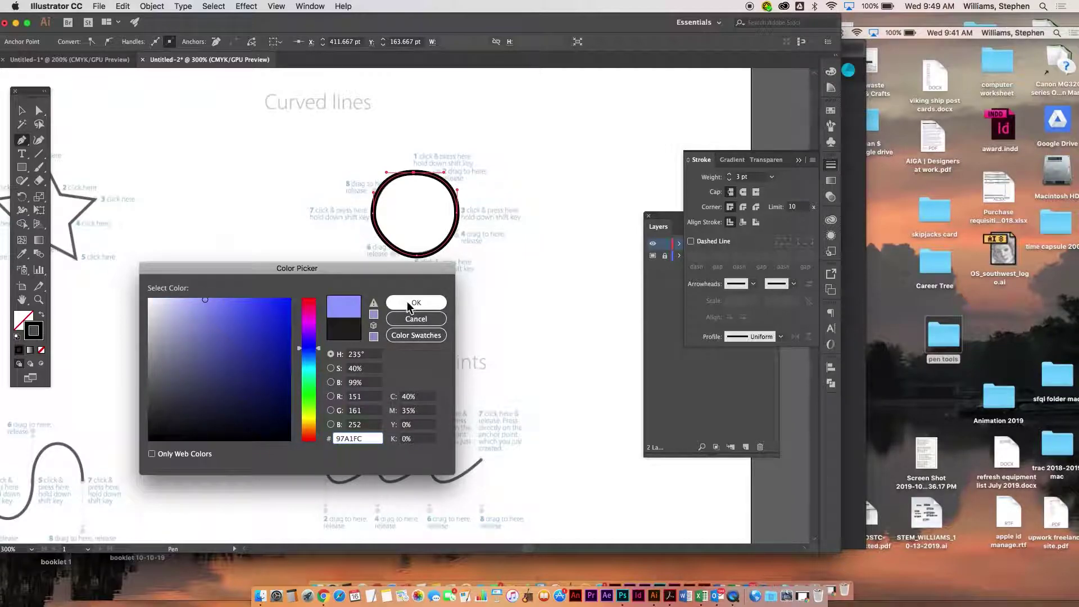
{"action": "left_click", "coordinate": [408, 304]}
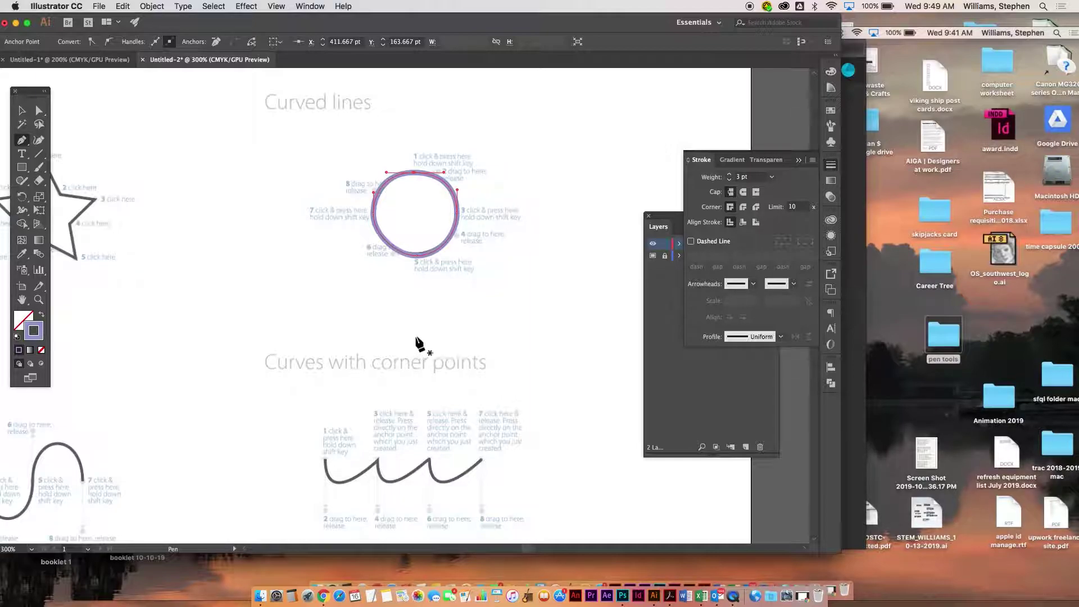
- Drag the circle's bottom anchor slightly down with Direct Selection to match the template
{"action": "left_click", "coordinate": [40, 111]}
{"action": "left_click", "coordinate": [439, 306]}
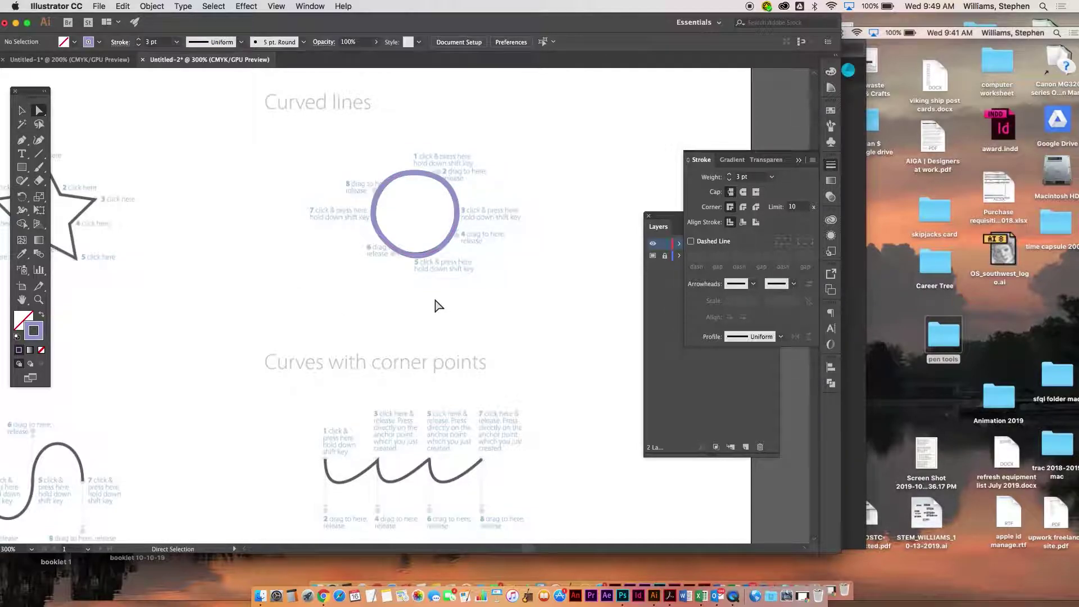
{"action": "left_click", "coordinate": [415, 258]}
{"action": "left_click_drag", "start_coordinate": [415, 258], "coordinate": [414, 265]}
{"action": "left_click", "coordinate": [424, 281]}
{"action": "left_click", "coordinate": [459, 214]}
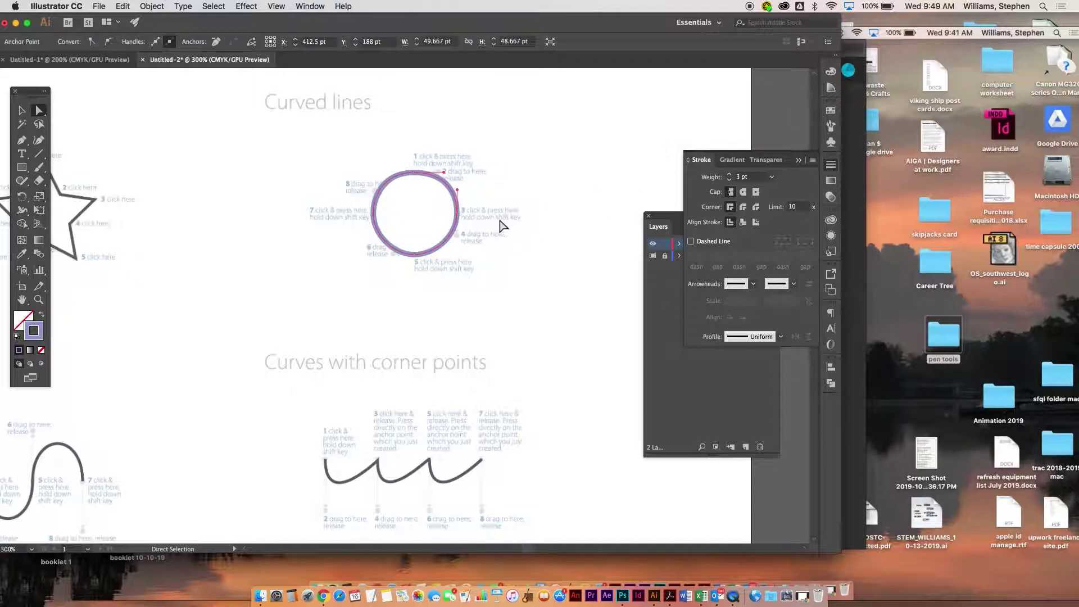
{"action": "left_click", "coordinate": [356, 340]}
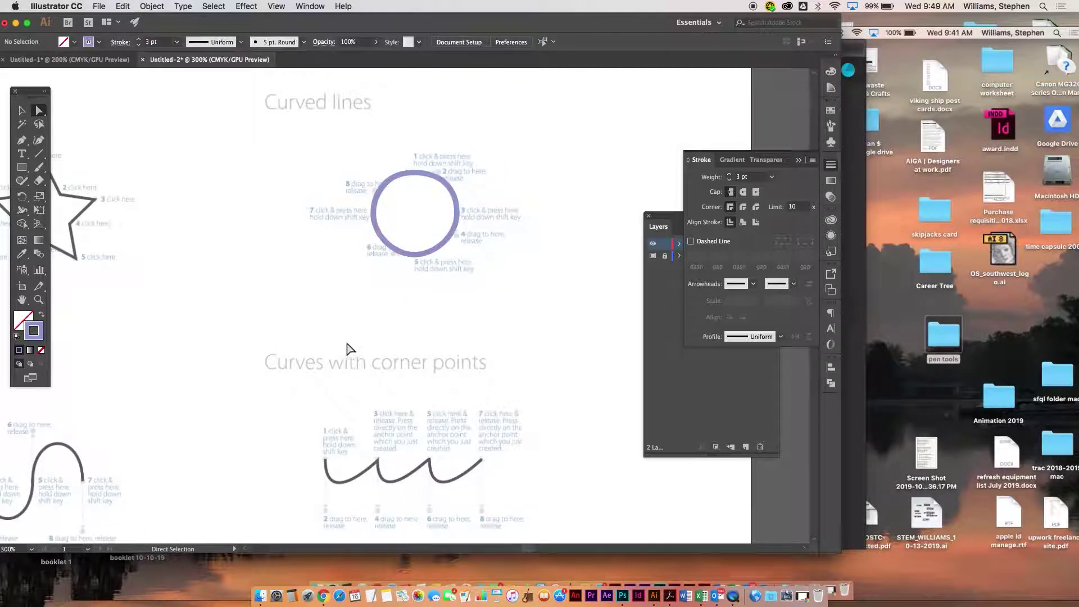
- Trace the Multiple curves wave through points 1, 3, 5 and 7 with smooth anchors
{"action": "left_click_drag", "start_coordinate": [337, 355], "coordinate": [634, 256]}
{"action": "left_click_drag", "start_coordinate": [308, 287], "coordinate": [316, 214]}
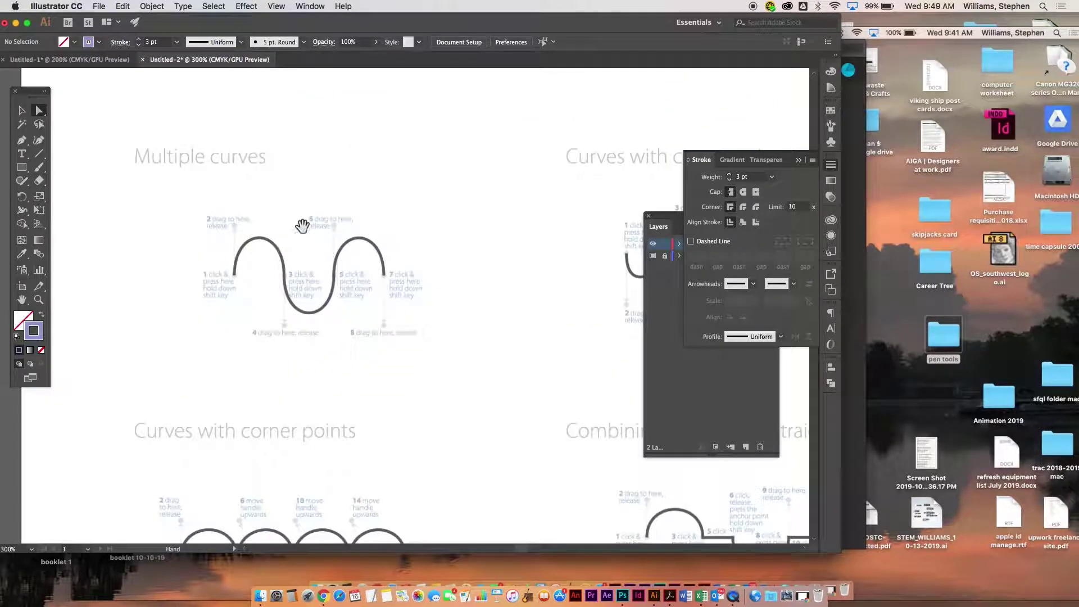
{"action": "left_click", "coordinate": [22, 141]}
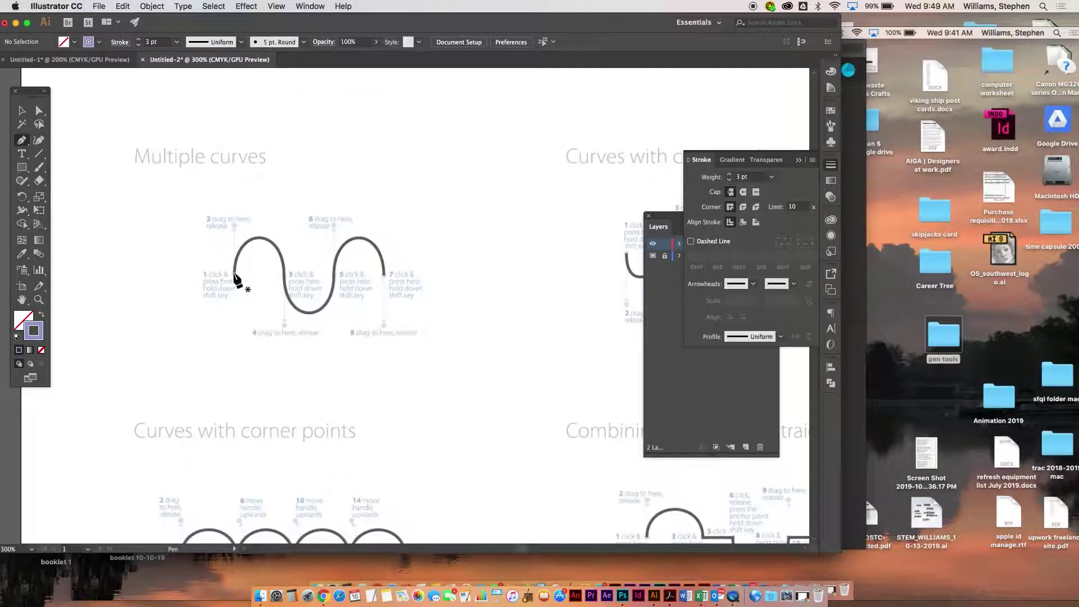
{"action": "left_click_drag", "start_coordinate": [230, 263], "coordinate": [234, 226]}
{"action": "left_click_drag", "start_coordinate": [284, 275], "coordinate": [285, 332]}
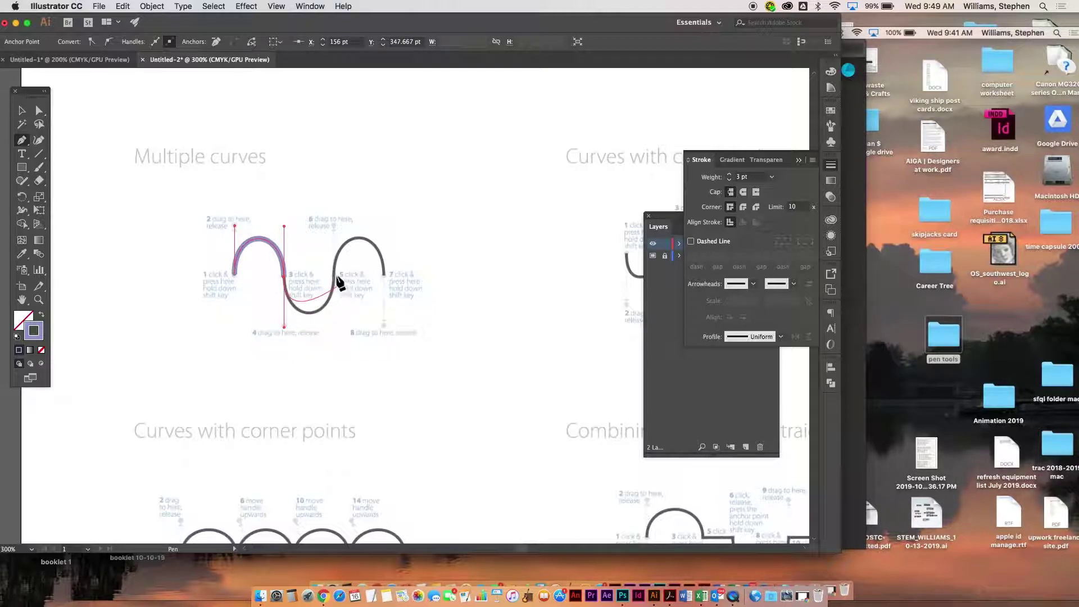
{"action": "left_click_drag", "start_coordinate": [333, 276], "coordinate": [337, 236]}
{"action": "left_click_drag", "start_coordinate": [384, 276], "coordinate": [384, 321]}
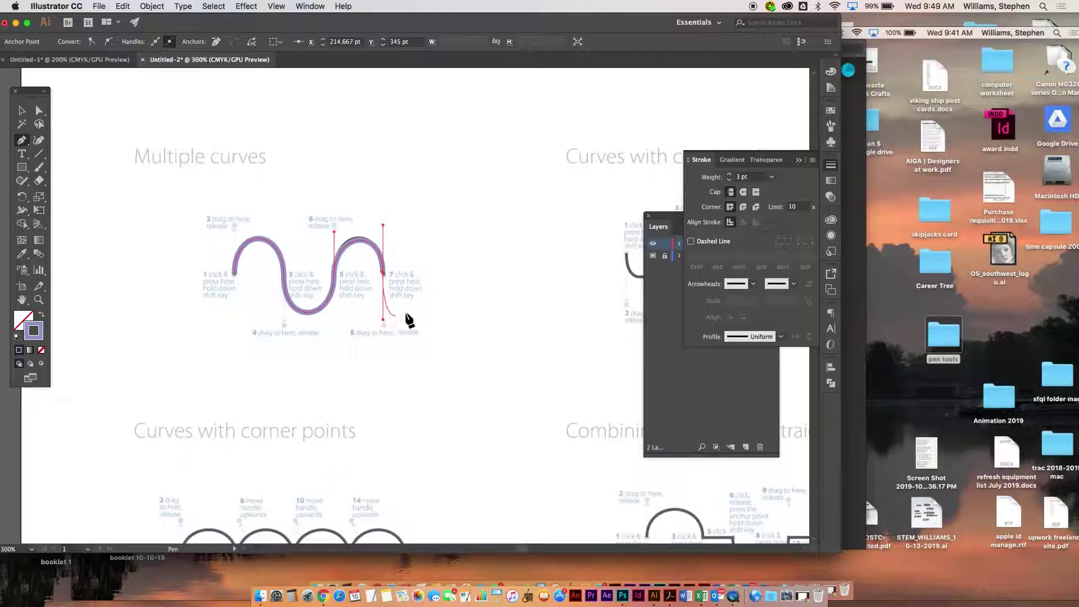
{"action": "key", "text": "super"}
{"action": "left_click", "coordinate": [464, 267], "text": "super"}
{"action": "left_click_drag", "start_coordinate": [508, 282], "coordinate": [150, 305]}
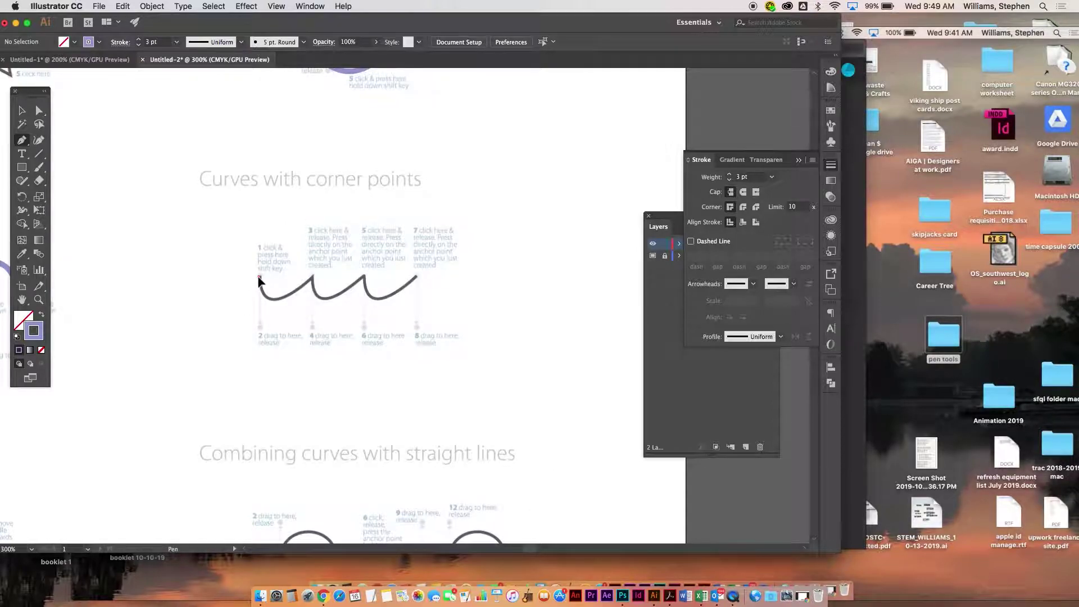
- Trace the Curves with corner points wave through points 1, 3, 5 and 7 using corner anchors
{"action": "left_click_drag", "start_coordinate": [261, 328], "coordinate": [261, 327]}
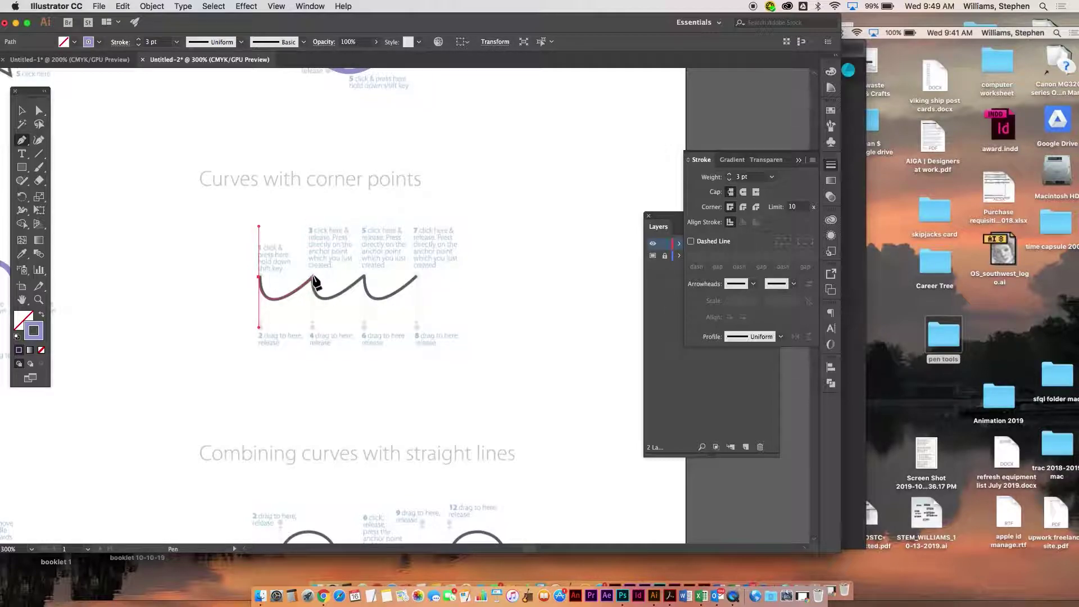
{"action": "left_click", "coordinate": [312, 276]}
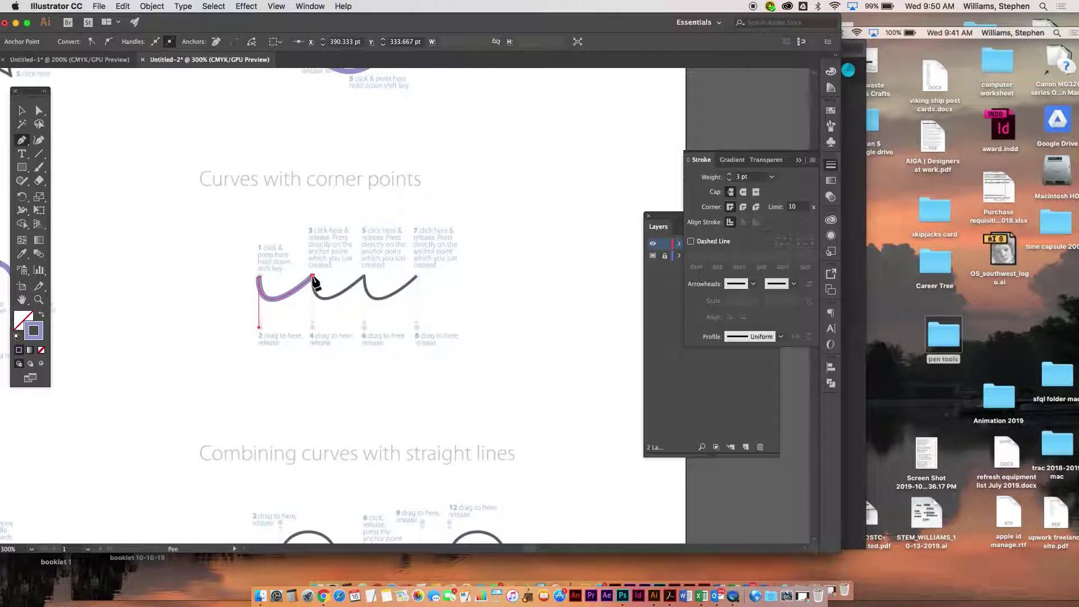
{"action": "left_click_drag", "start_coordinate": [316, 326], "coordinate": [316, 327]}
{"action": "left_click", "coordinate": [362, 275]}
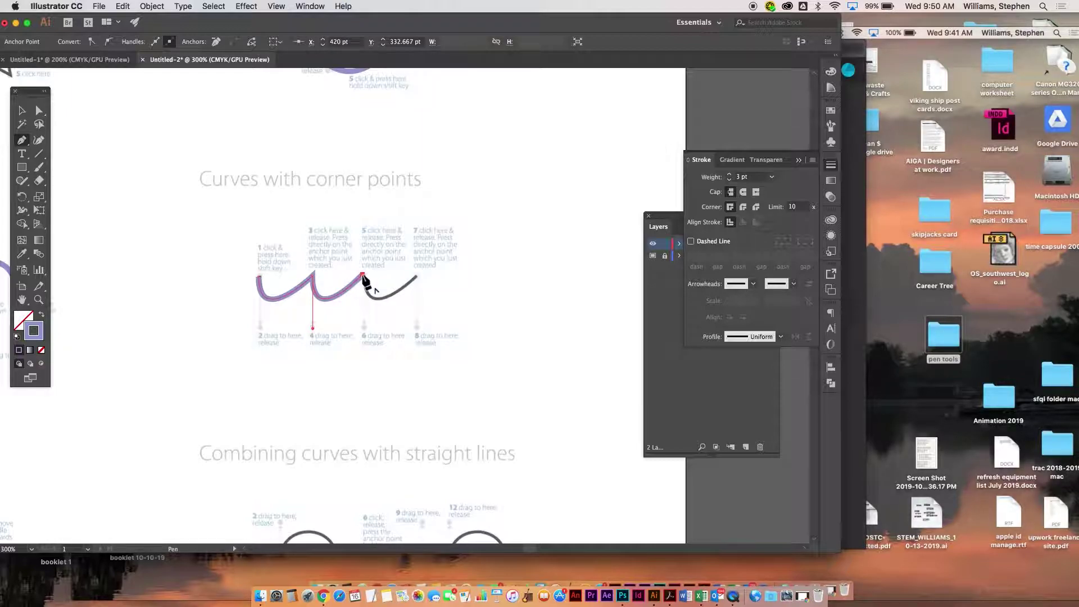
{"action": "left_click_drag", "start_coordinate": [363, 275], "coordinate": [364, 329]}
{"action": "left_click", "coordinate": [416, 277]}
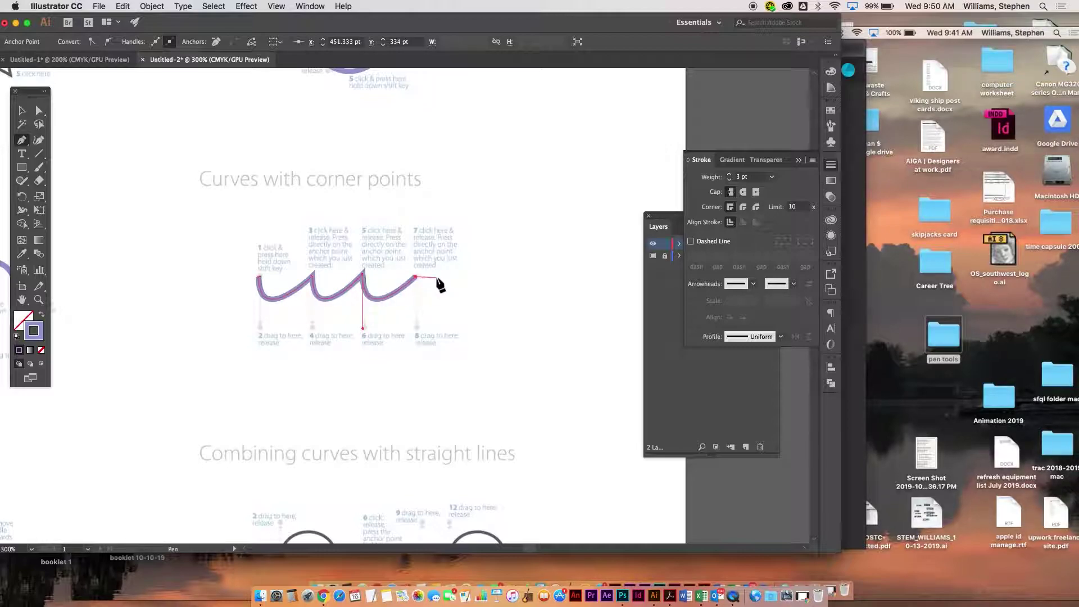
{"action": "left_click", "coordinate": [437, 284], "text": "super"}
- Pan to the arches exercise and start the first arch at point 1
{"action": "left_click_drag", "start_coordinate": [325, 382], "coordinate": [463, 236]}
{"action": "left_click_drag", "start_coordinate": [264, 364], "coordinate": [507, 271]}
{"action": "left_click_drag", "start_coordinate": [366, 267], "coordinate": [282, 140]}
{"action": "left_click_drag", "start_coordinate": [156, 210], "coordinate": [157, 181]}
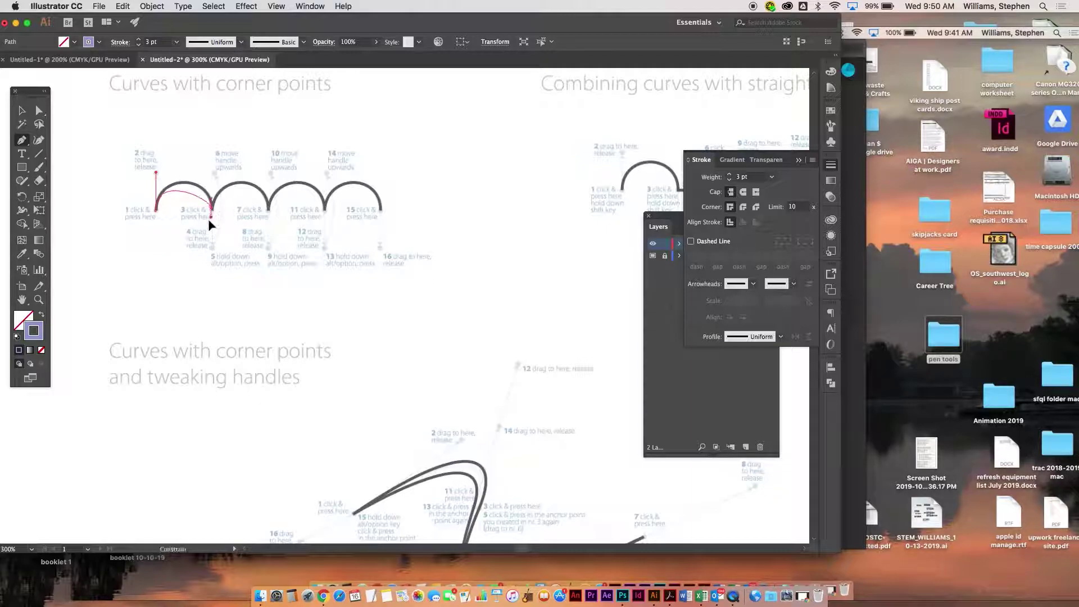
- Shape the first arch to point 3 and make point 3 a corner with an upward handle
{"action": "left_click_drag", "start_coordinate": [208, 240], "coordinate": [211, 243]}
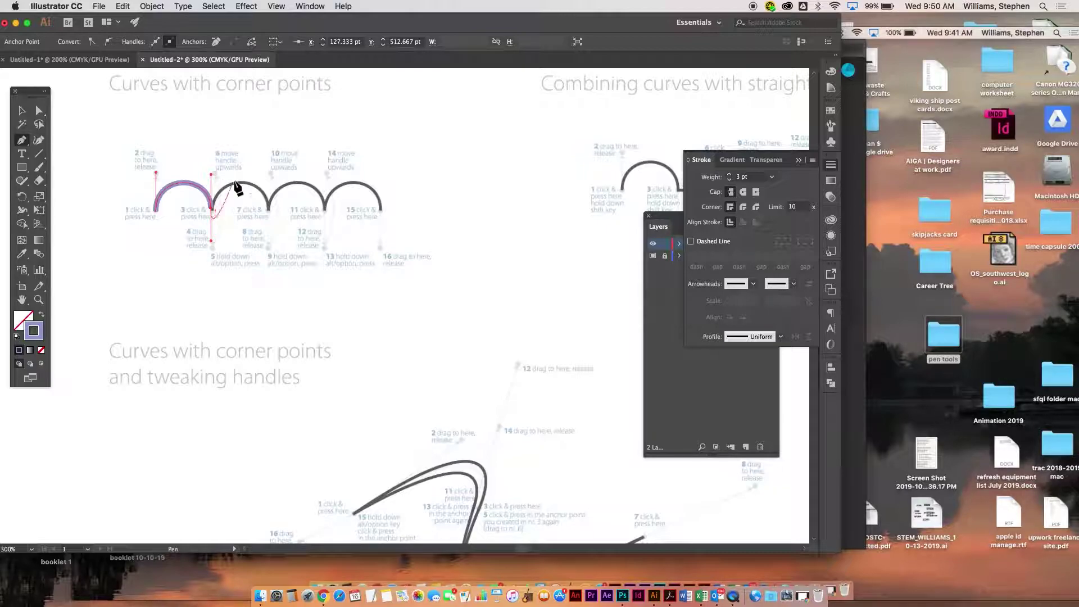
{"action": "left_click_drag", "start_coordinate": [211, 208], "coordinate": [218, 174]}
{"action": "key", "text": "super+z"}
{"action": "key", "text": "alt"}
{"action": "left_click_drag", "start_coordinate": [211, 210], "coordinate": [212, 173]}
- Draw the second arch to point 7 and make point 7 a corner
{"action": "left_click_drag", "start_coordinate": [267, 211], "coordinate": [267, 235]}
{"action": "left_click_drag", "start_coordinate": [269, 247], "coordinate": [268, 246]}
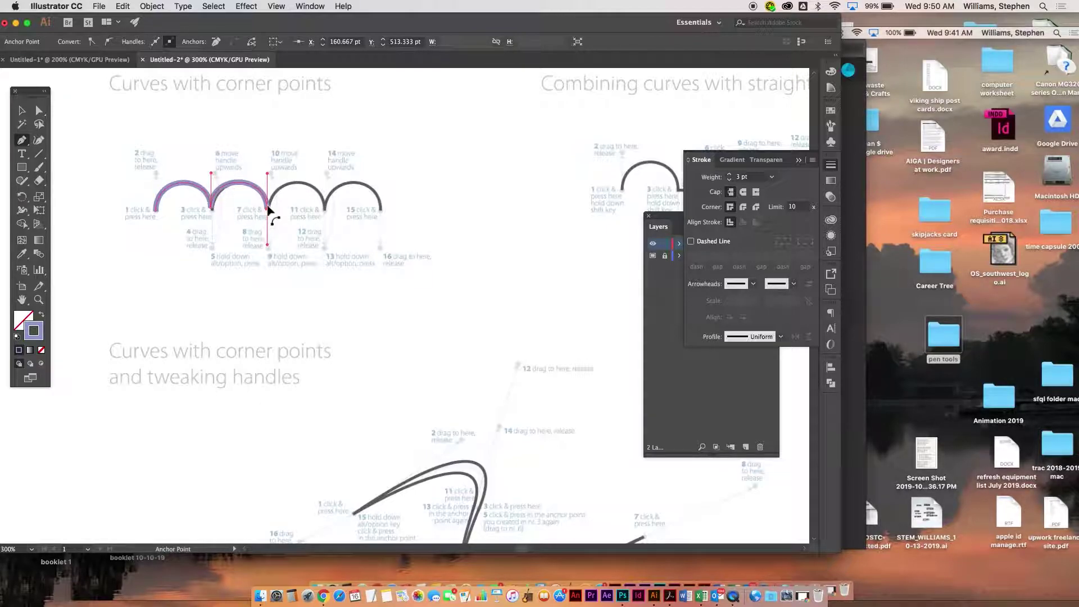
{"action": "left_click", "coordinate": [268, 209]}
{"action": "left_click_drag", "start_coordinate": [267, 192], "coordinate": [267, 187]}
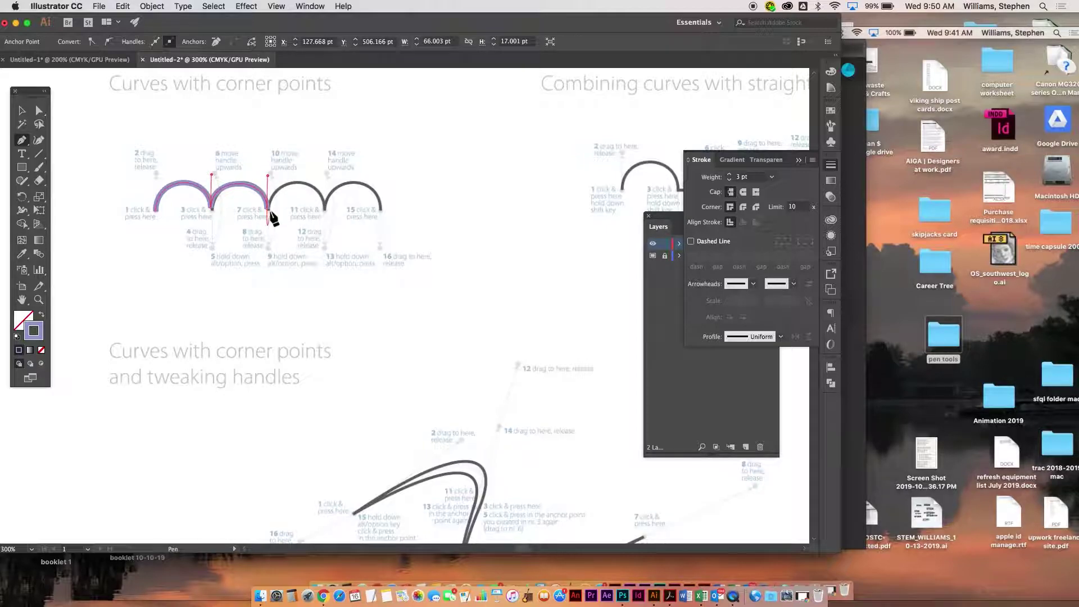
- Trace the third and fourth purple arches, making point 11 a corner point
{"action": "key", "text": "super+equal"}
{"action": "key", "text": "super+equal"}
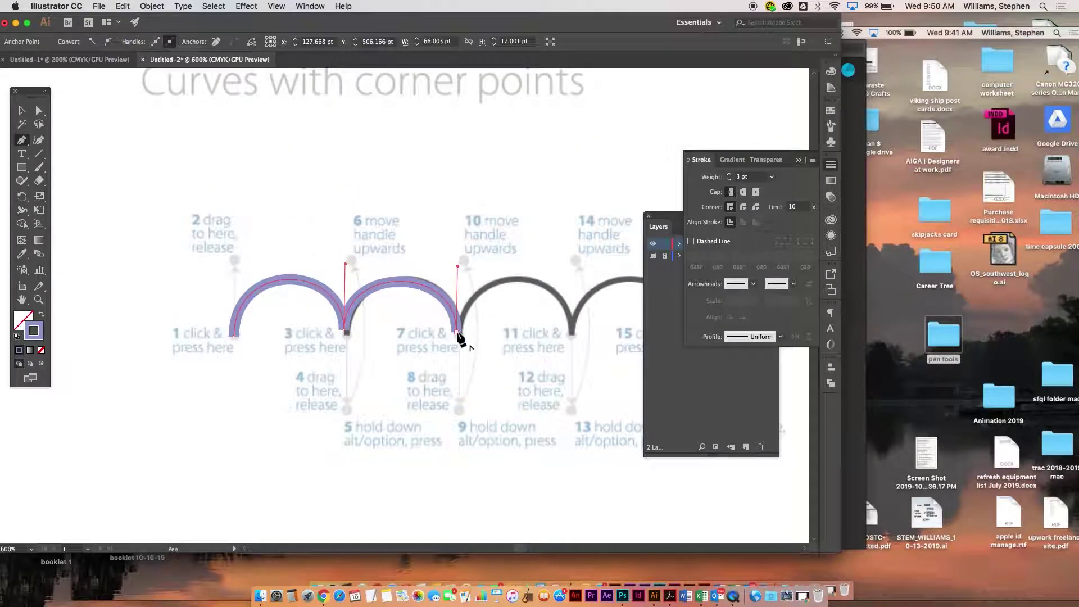
{"action": "left_click_drag", "start_coordinate": [456, 337], "coordinate": [462, 264]}
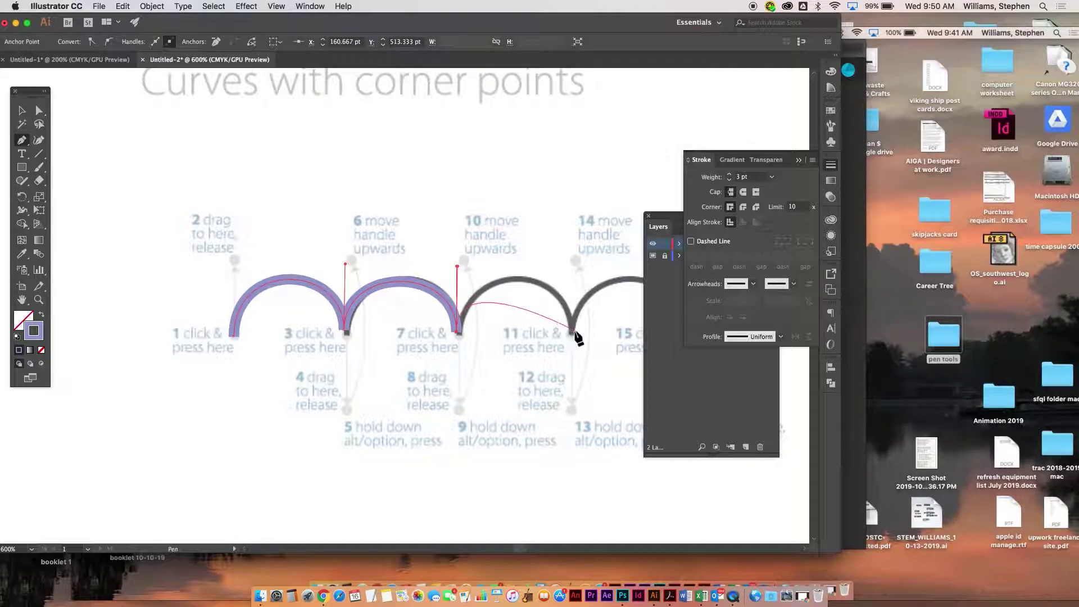
{"action": "mouse_move", "coordinate": [572, 331]}
{"action": "left_mouse_down"}
{"action": "mouse_move", "coordinate": [570, 402]}
{"action": "mouse_move", "coordinate": [386, 374]}
{"action": "mouse_move", "coordinate": [367, 336]}
{"action": "mouse_move", "coordinate": [367, 279]}
{"action": "left_mouse_up"}
{"action": "key", "text": "alt"}
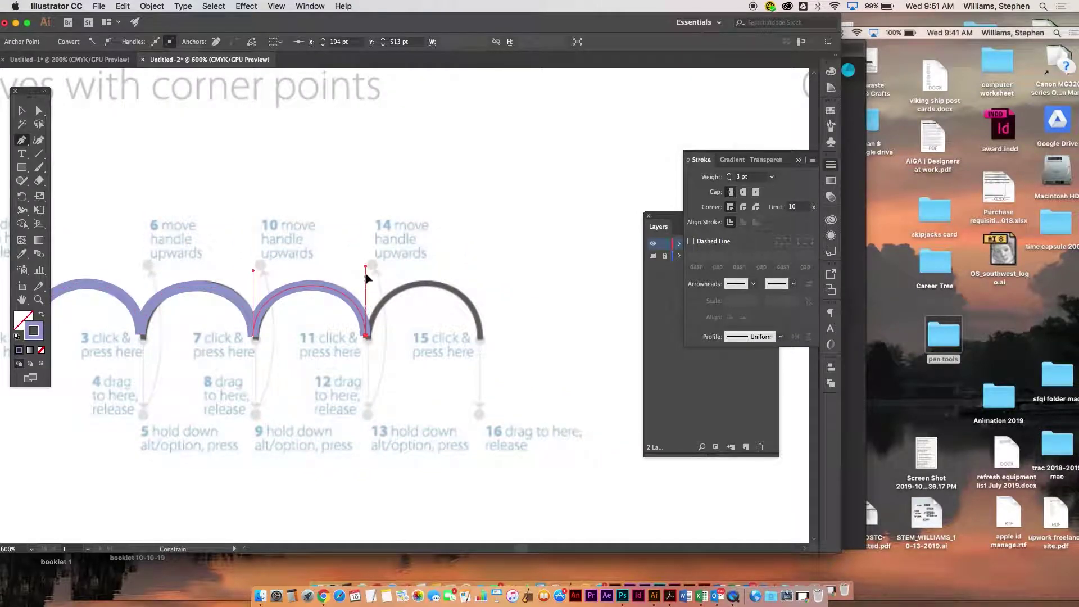
{"action": "left_click_drag", "start_coordinate": [480, 339], "coordinate": [482, 408]}
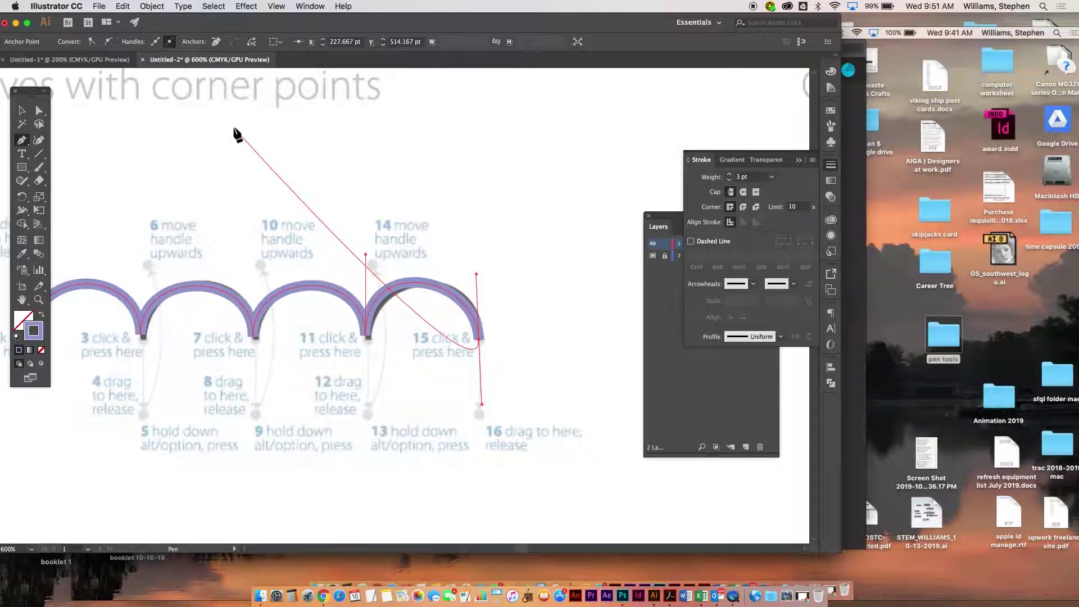
- Inspect the arches path and its last-arch anchors with Direct Selection, then deselect
{"action": "left_click", "coordinate": [430, 188], "text": "super"}
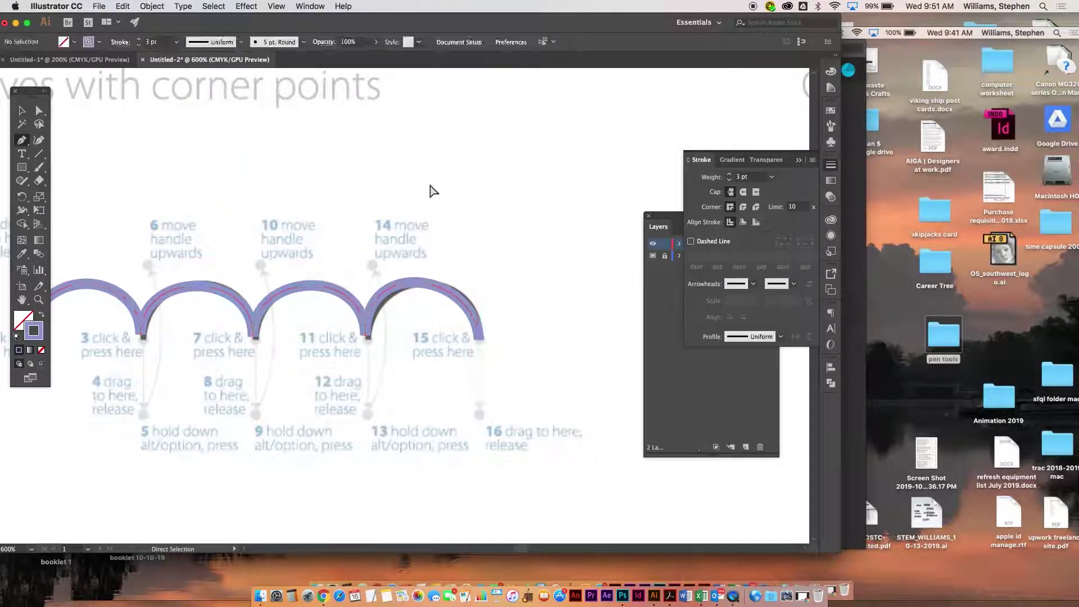
{"action": "left_click", "coordinate": [366, 334], "text": "super"}
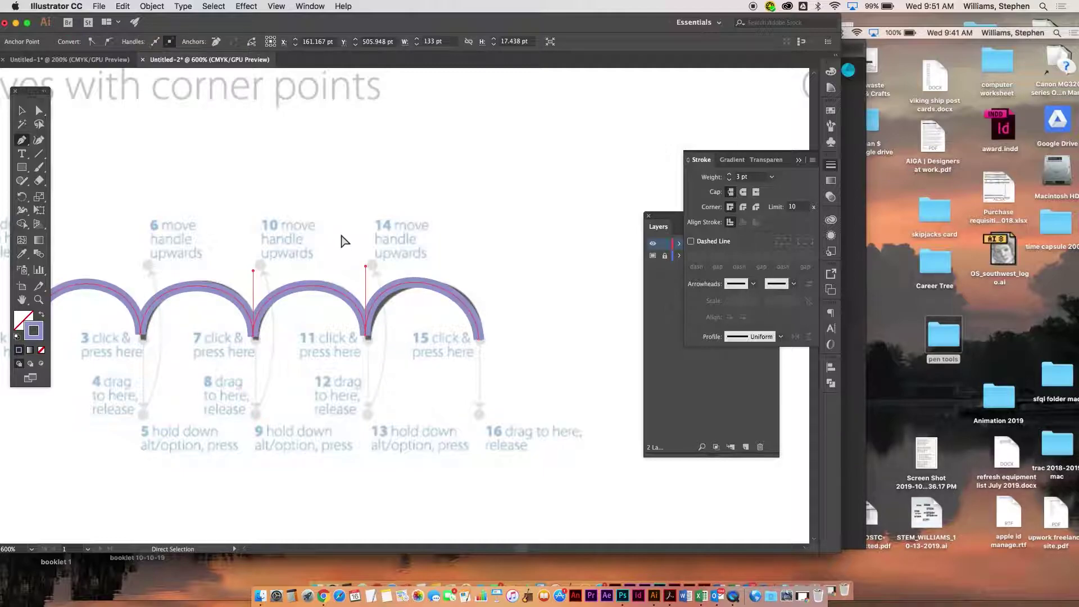
{"action": "left_click", "coordinate": [368, 278], "text": "super"}
{"action": "left_click", "coordinate": [368, 324], "text": "super"}
{"action": "left_click", "coordinate": [362, 318], "text": "super"}
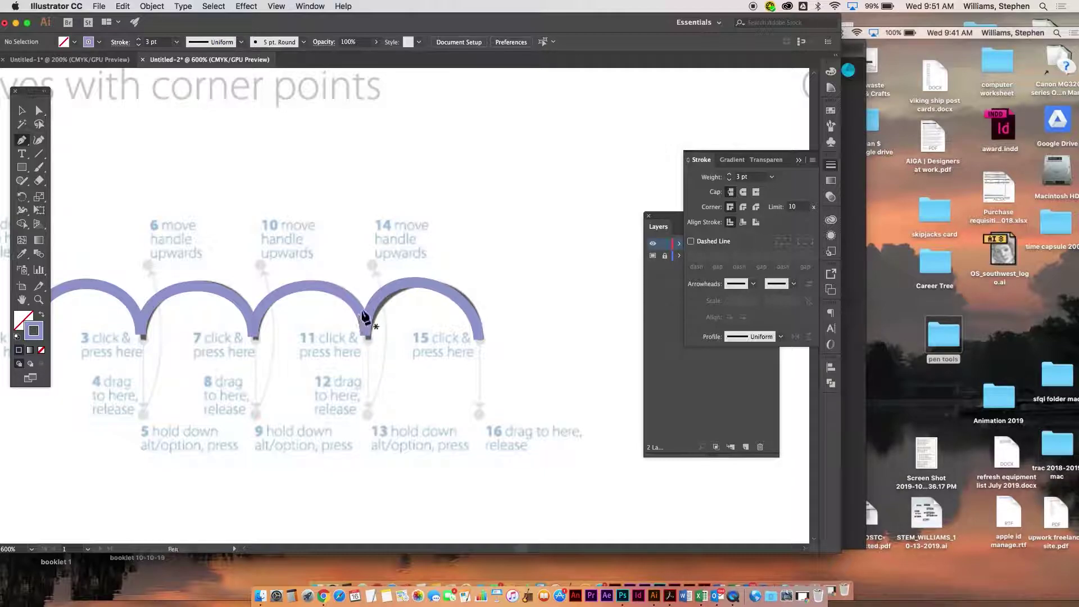
{"action": "left_click", "coordinate": [369, 338], "text": "super"}
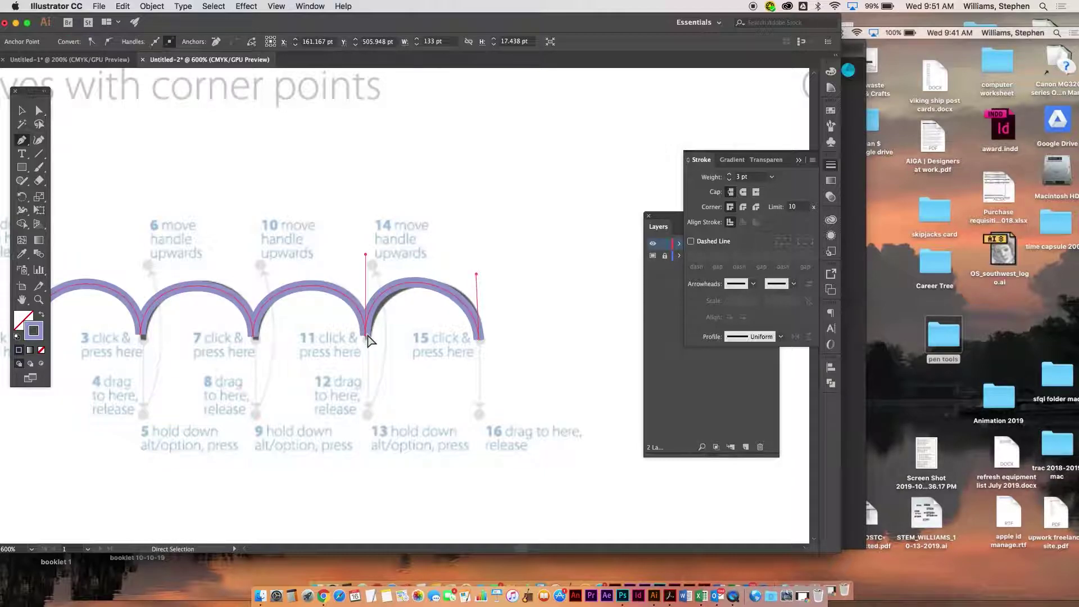
{"action": "left_click", "coordinate": [368, 343], "text": "super"}
{"action": "left_click", "coordinate": [366, 337], "text": "super"}
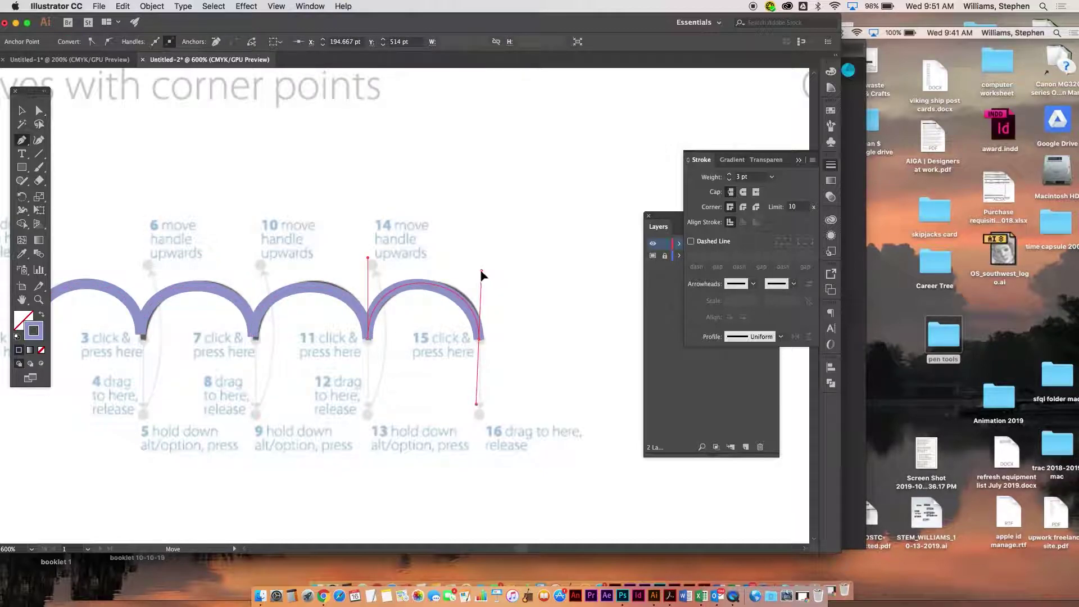
{"action": "left_click", "coordinate": [511, 293], "text": "super"}
- Pan with the Hand tool to bring the straight-and-curved exercise into view
{"action": "key", "text": "space"}
{"action": "left_click_drag", "start_coordinate": [540, 295], "coordinate": [59, 218]}
{"action": "left_click_drag", "start_coordinate": [426, 242], "coordinate": [39, 298]}
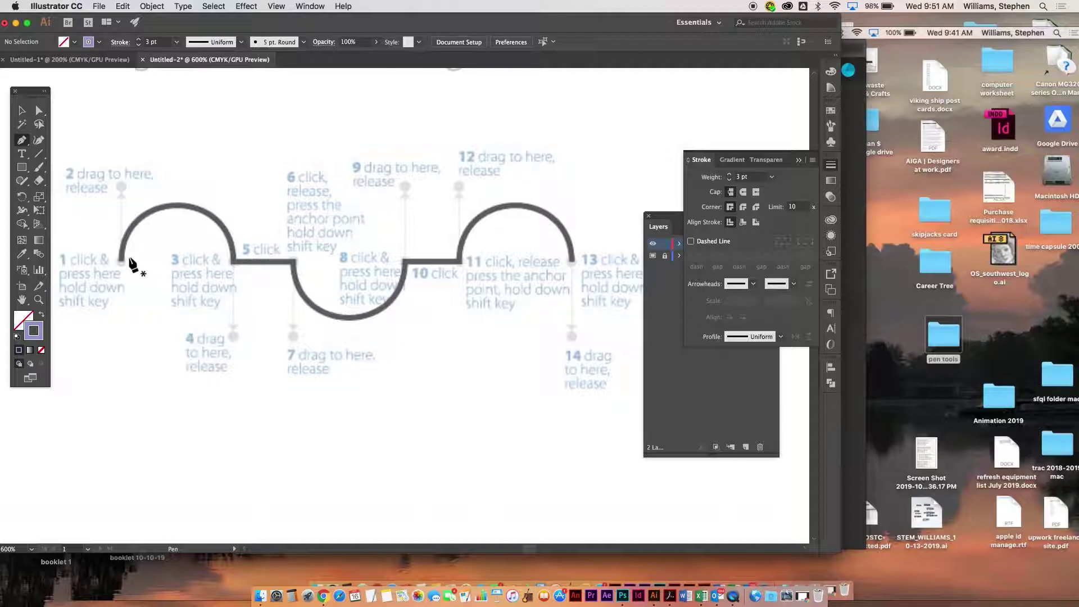
- Trace the first arch from point 1 to point 3, then the straight step to point 5
{"action": "left_click_drag", "start_coordinate": [121, 261], "coordinate": [121, 185]}
{"action": "left_click_drag", "start_coordinate": [233, 261], "coordinate": [233, 330]}
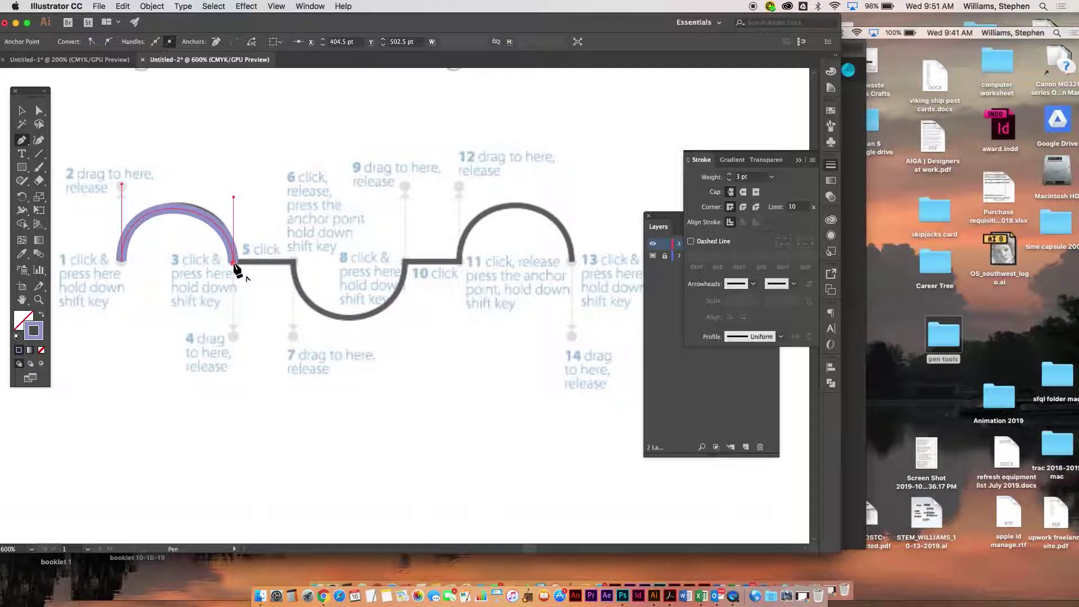
{"action": "left_click", "coordinate": [292, 261]}
{"action": "left_click", "coordinate": [293, 261]}
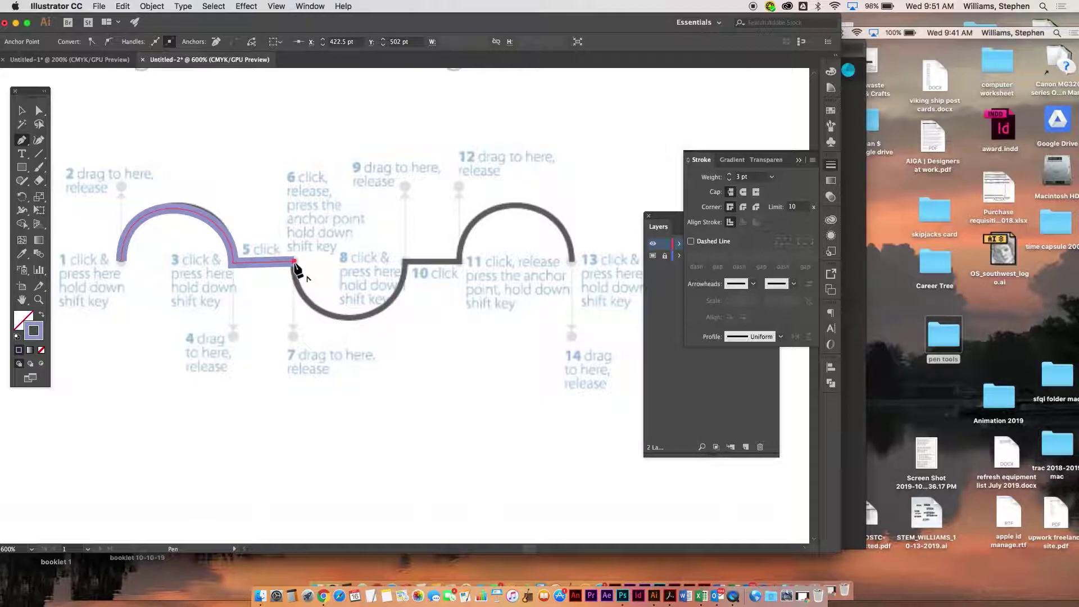
- Draw the lower arc to corner point 8 and the straight step to point 10
{"action": "left_click_drag", "start_coordinate": [294, 263], "coordinate": [295, 267]}
{"action": "left_click_drag", "start_coordinate": [295, 340], "coordinate": [295, 340]}
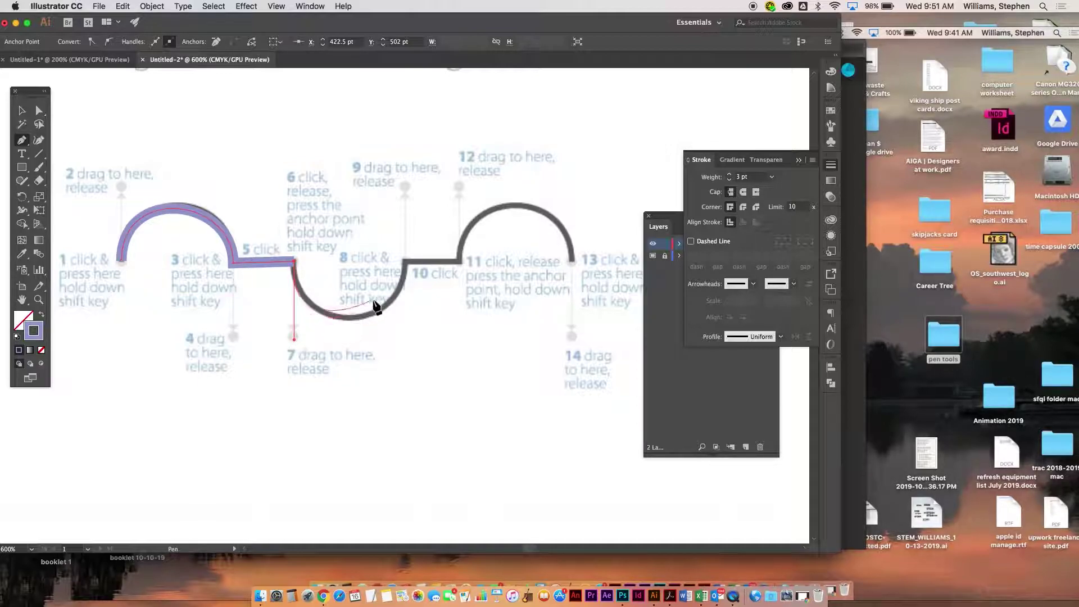
{"action": "left_click_drag", "start_coordinate": [405, 263], "coordinate": [406, 194]}
{"action": "left_click", "coordinate": [405, 263]}
{"action": "left_click", "coordinate": [460, 261]}
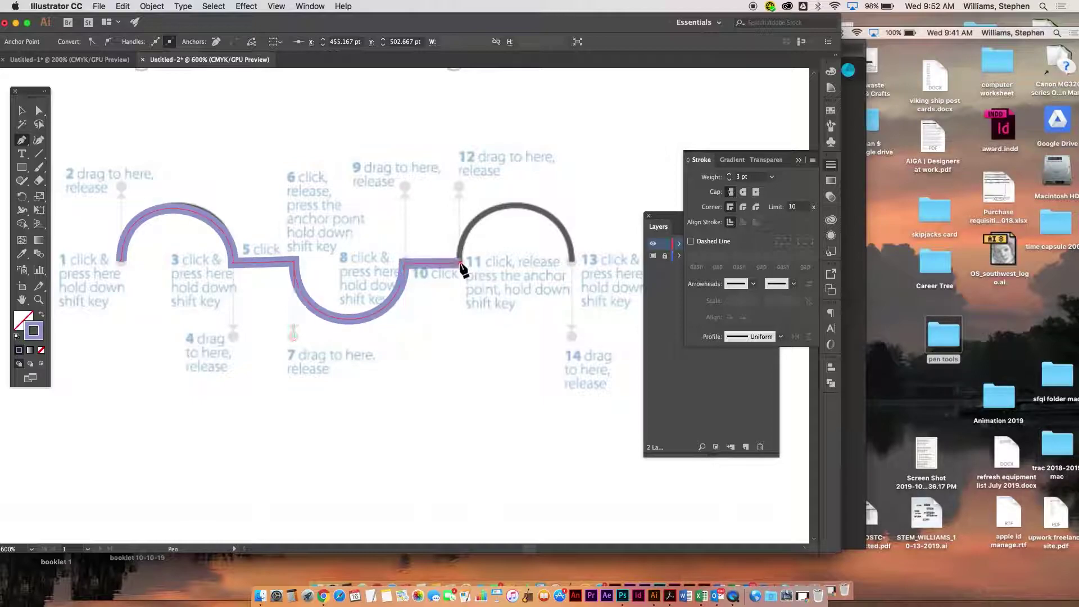
- Shape the last arch through point 13, end the path, and scroll to the swoosh
{"action": "left_click_drag", "start_coordinate": [460, 263], "coordinate": [460, 265]}
{"action": "left_click_drag", "start_coordinate": [456, 193], "coordinate": [456, 187]}
{"action": "left_click_drag", "start_coordinate": [572, 260], "coordinate": [571, 330]}
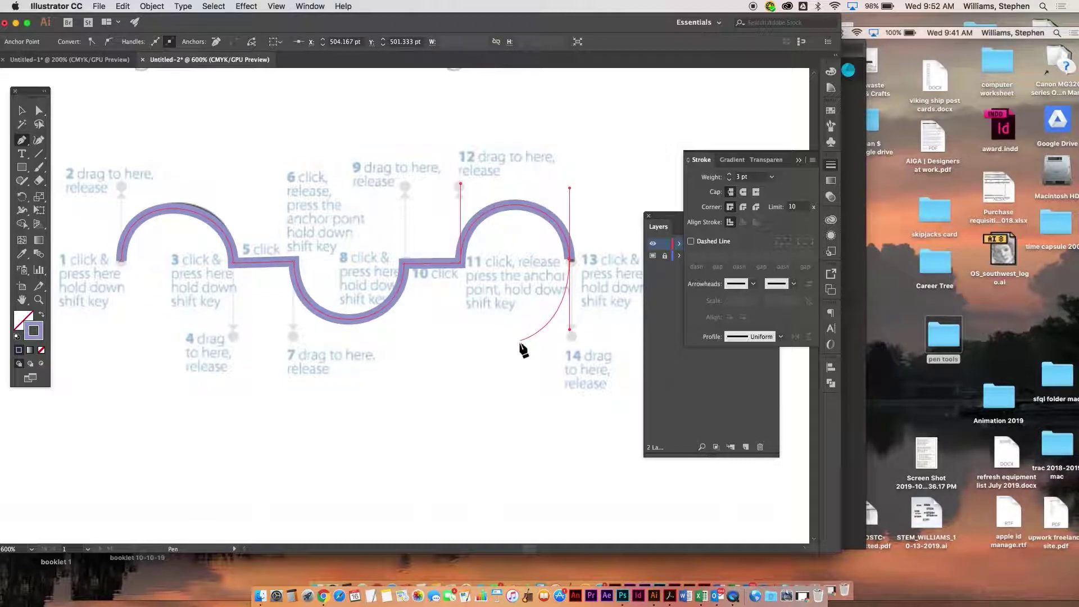
{"action": "left_click", "coordinate": [516, 371], "text": "super"}
{"action": "scroll", "coordinate": [482, 397], "scroll_direction": "down", "scroll_amount": 15}
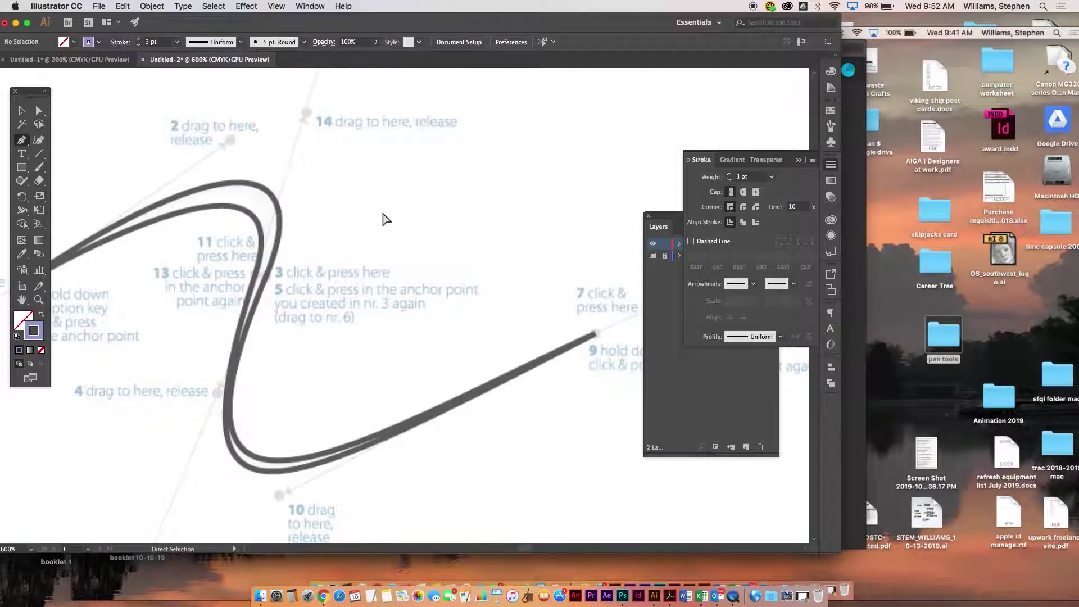
- Start the swoosh at point 1 and curve to point 7, undoing a distorted handle
{"action": "key", "text": "super+minus"}
{"action": "key", "text": "super+minus"}
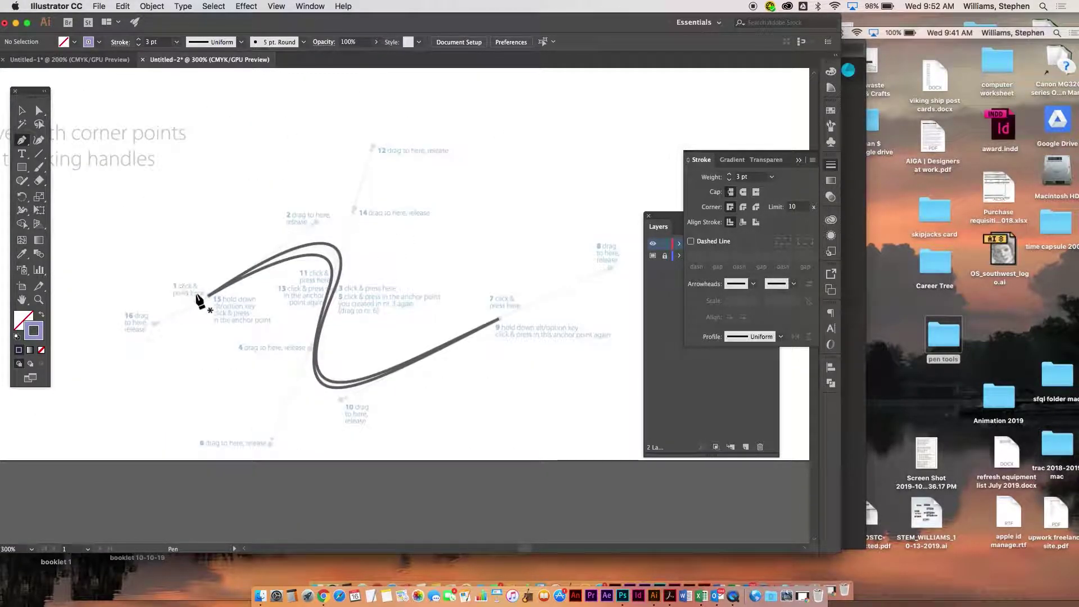
{"action": "left_click_drag", "start_coordinate": [210, 294], "coordinate": [316, 221]}
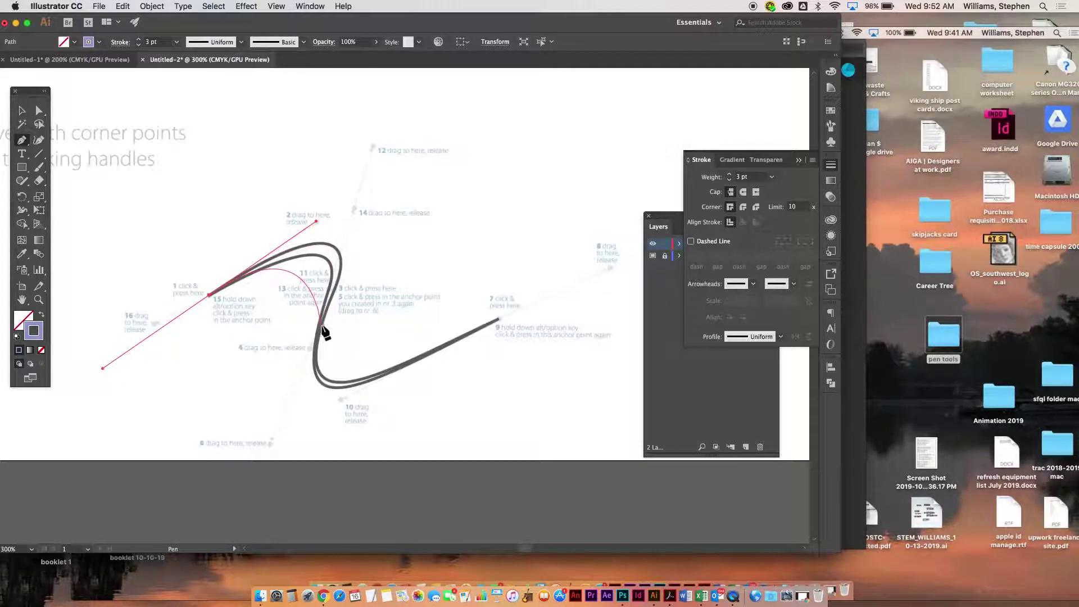
{"action": "left_click_drag", "start_coordinate": [321, 326], "coordinate": [271, 424]}
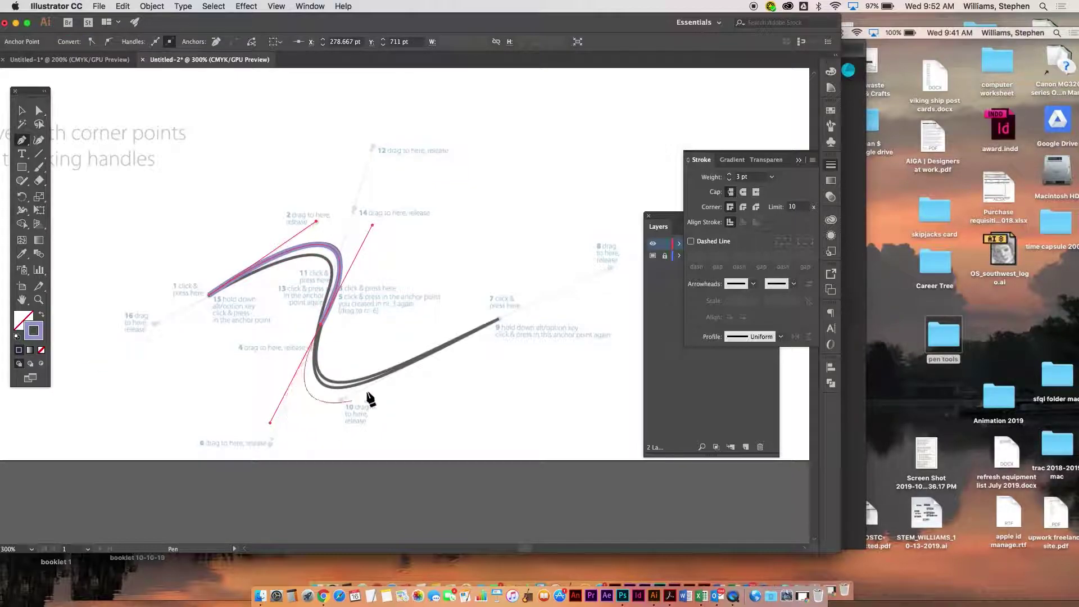
{"action": "left_click_drag", "start_coordinate": [500, 320], "coordinate": [609, 269]}
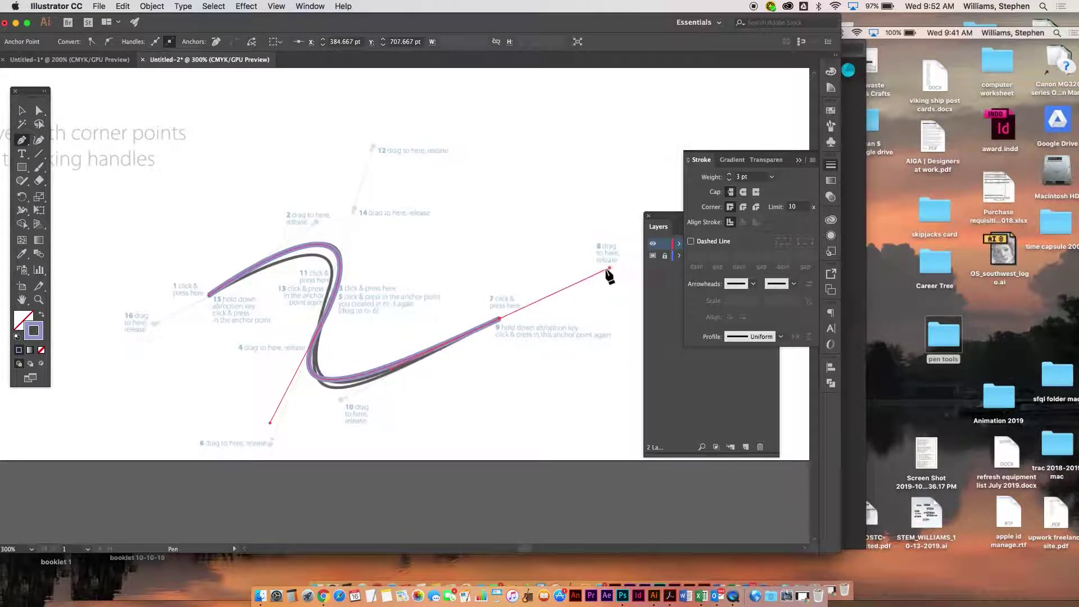
{"action": "left_click", "coordinate": [498, 321], "text": "alt"}
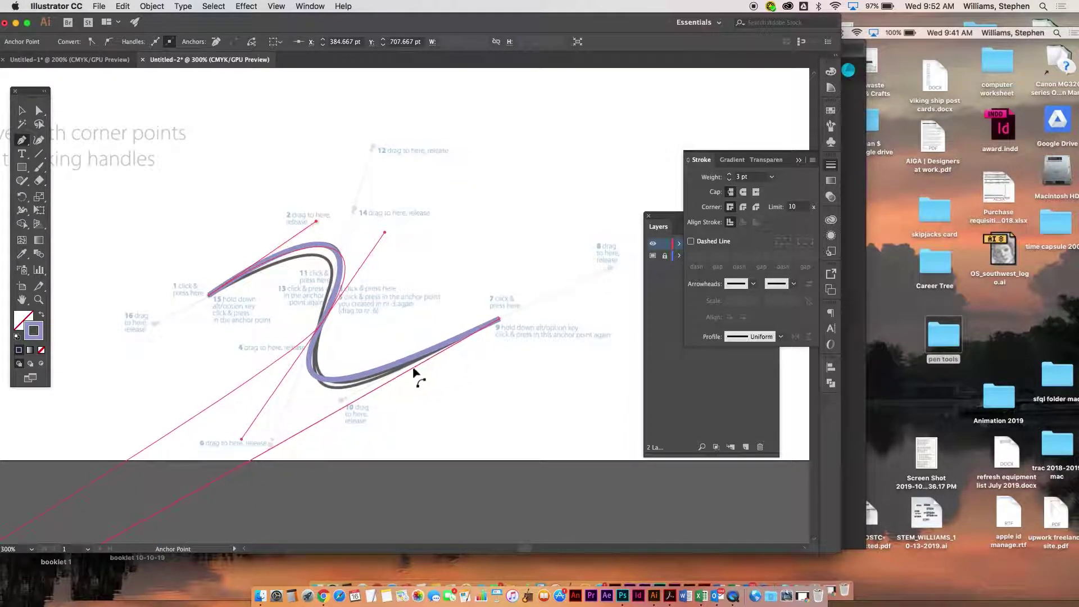
{"action": "key", "text": "super+z"}
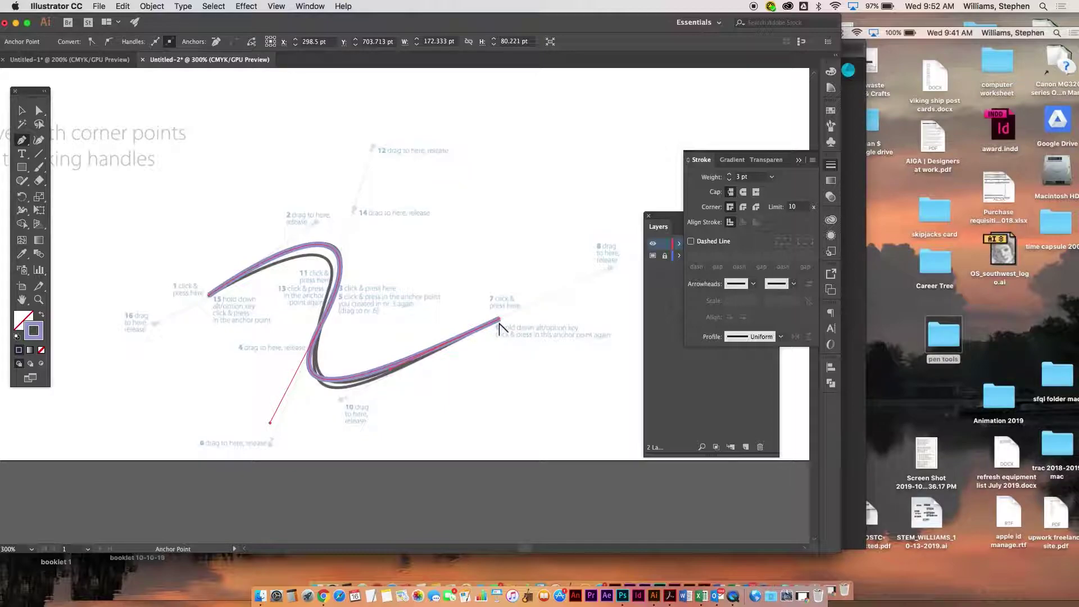
- Shape the returning curve and close the swoosh on its starting anchor
{"action": "left_click_drag", "start_coordinate": [307, 410], "coordinate": [322, 428]}
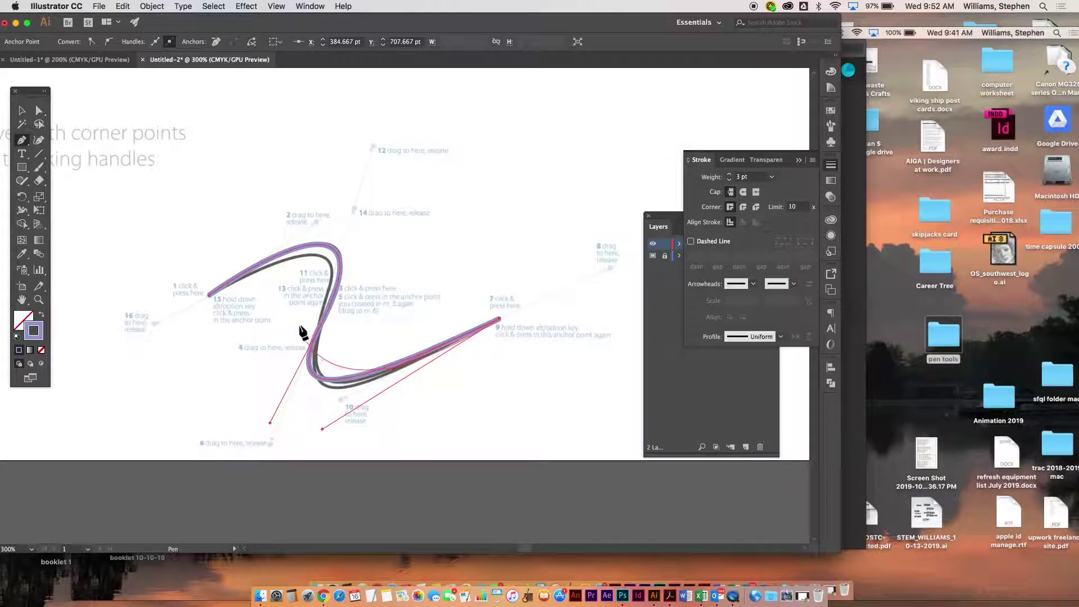
{"action": "mouse_move", "coordinate": [307, 324]}
{"action": "left_mouse_down"}
{"action": "mouse_move", "coordinate": [379, 107]}
{"action": "mouse_move", "coordinate": [337, 207]}
{"action": "mouse_move", "coordinate": [354, 208]}
{"action": "left_mouse_up"}
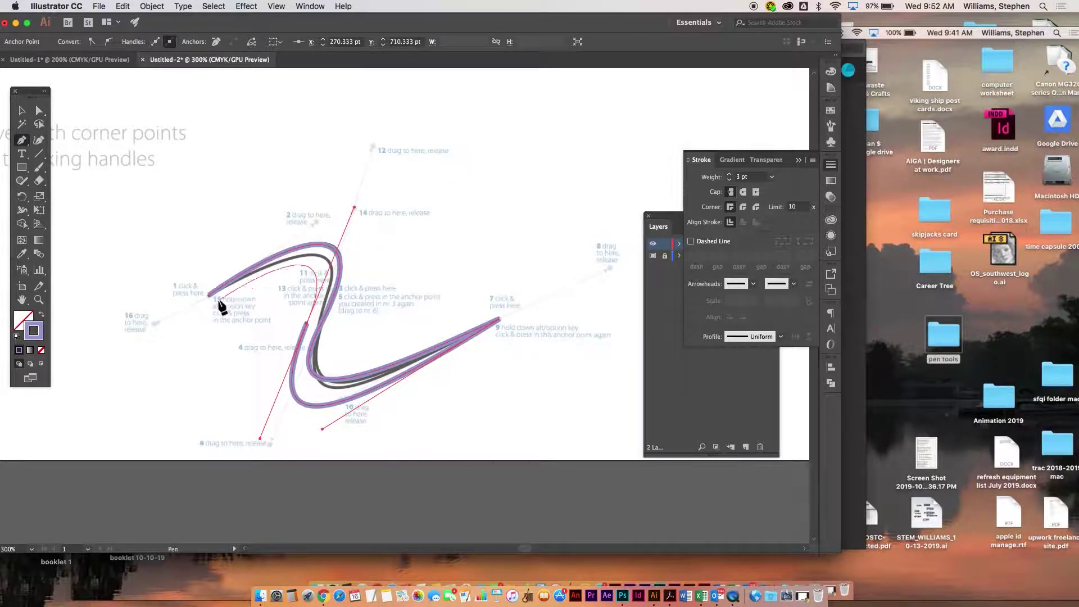
{"action": "left_click_drag", "start_coordinate": [209, 295], "coordinate": [153, 315]}
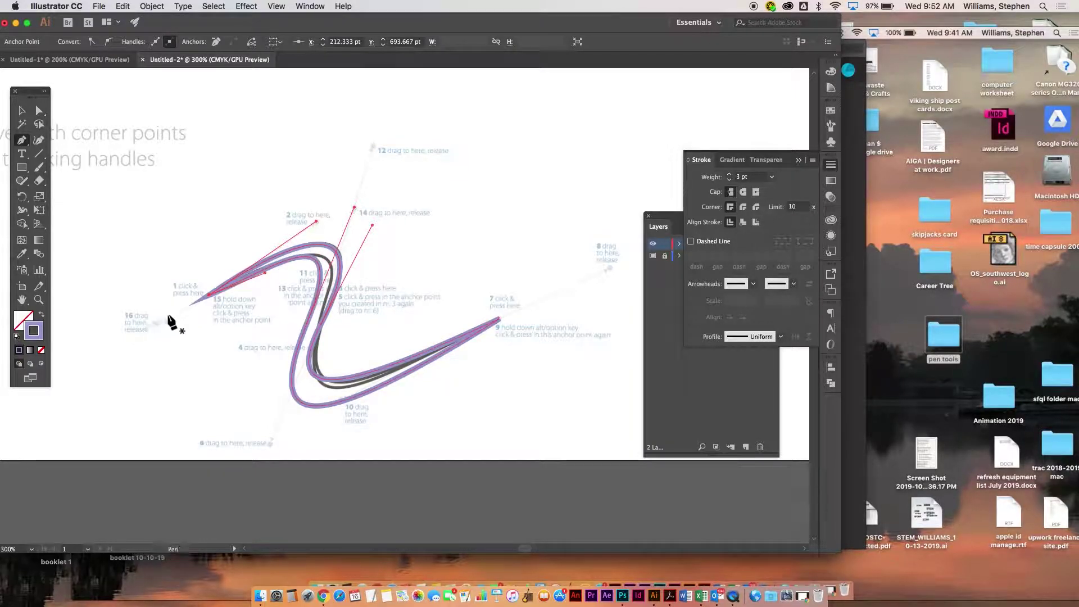
{"action": "left_click", "coordinate": [22, 110]}
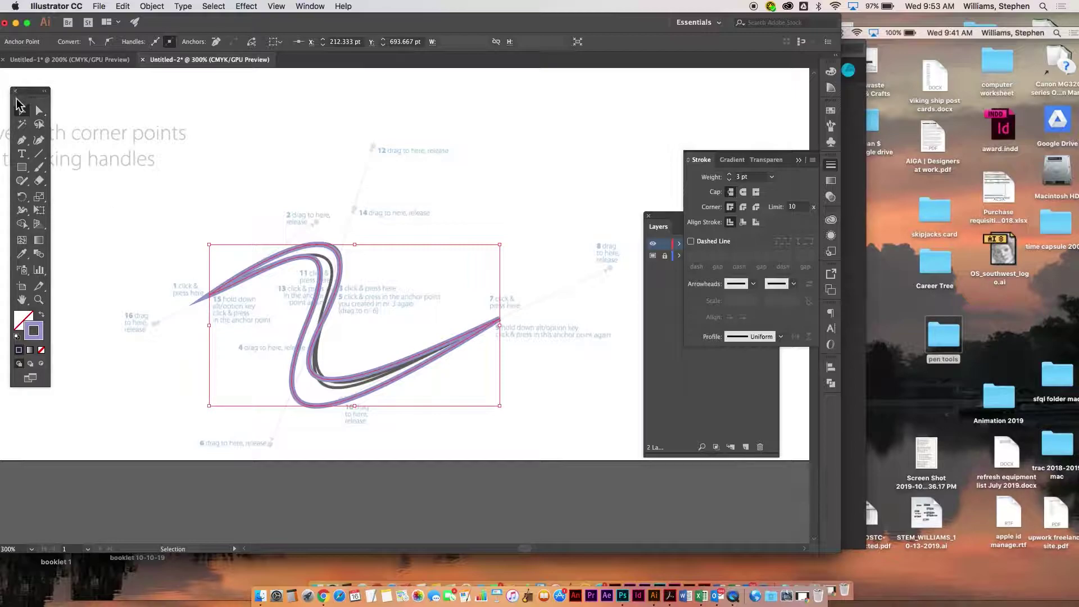
- Add a text line above the exercise and replace the 'Your Name' placeholder with the student's name
{"action": "left_click", "coordinate": [22, 154]}
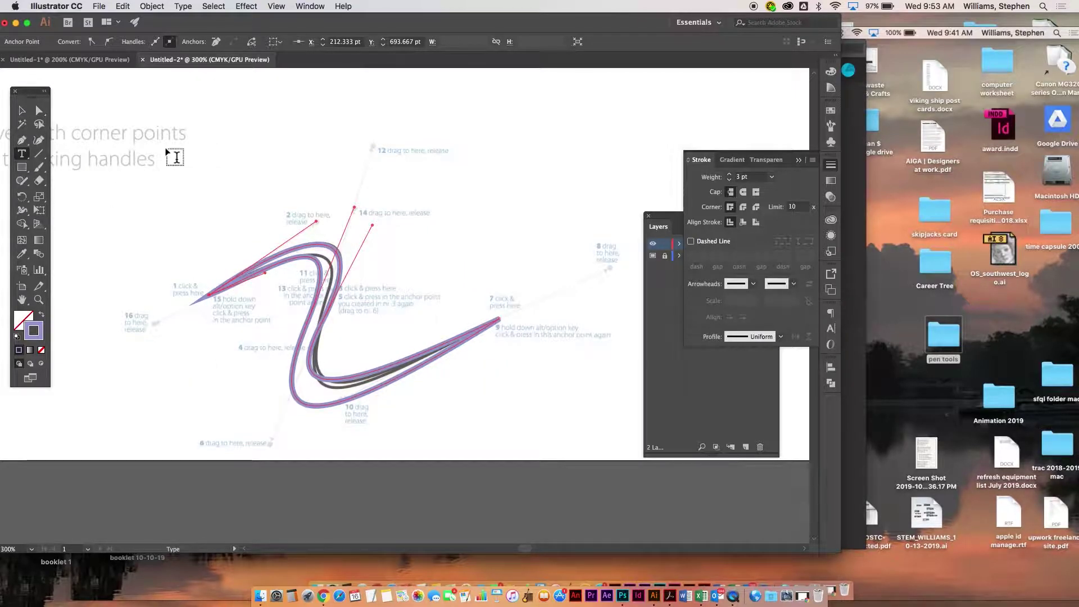
{"action": "left_click", "coordinate": [23, 111]}
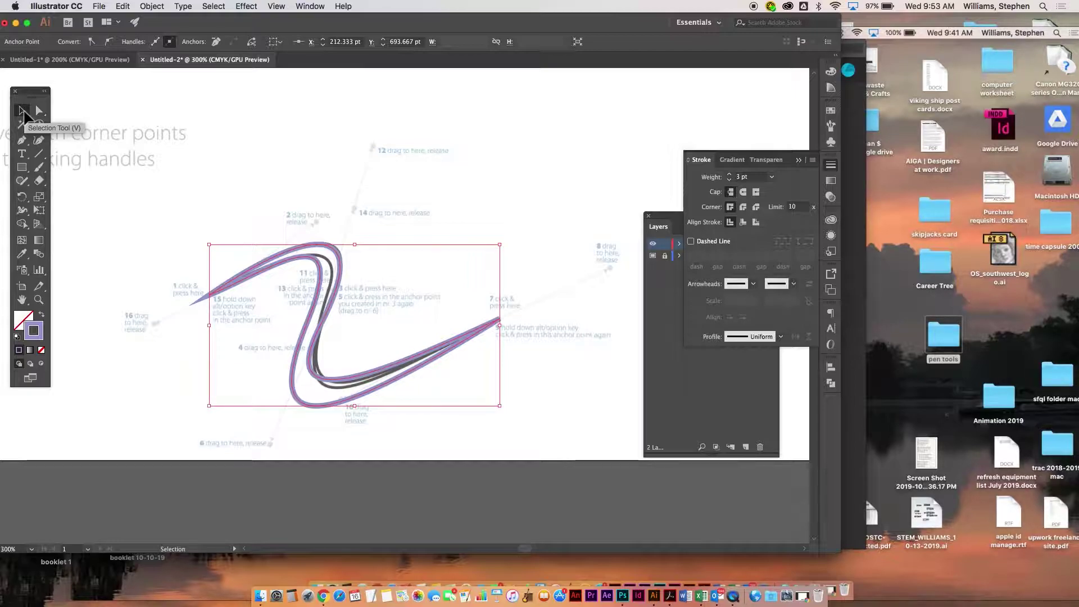
{"action": "left_click", "coordinate": [22, 154]}
{"action": "left_click", "coordinate": [413, 115]}
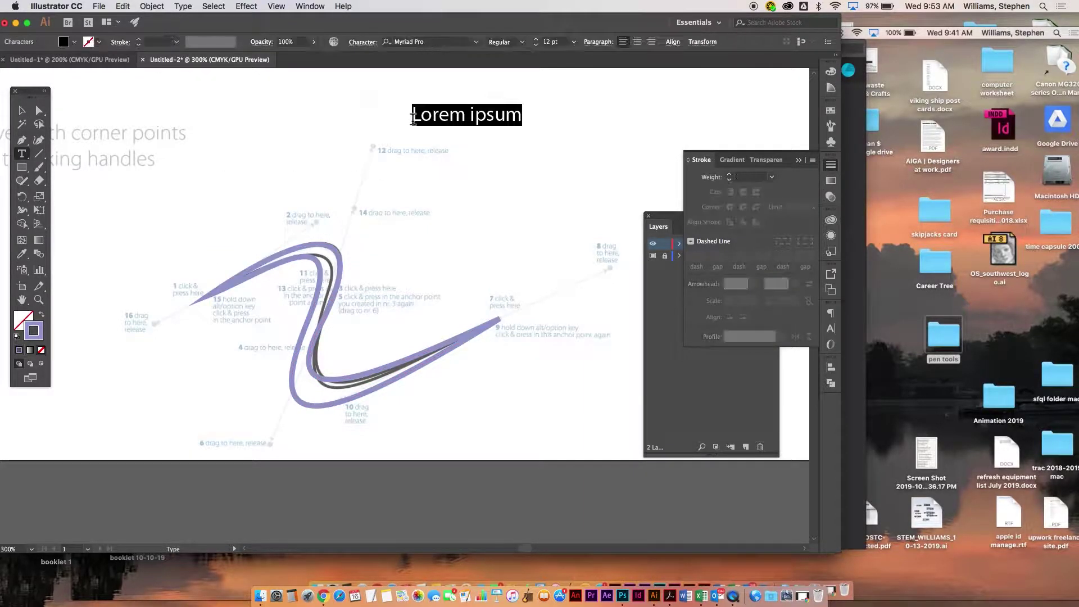
{"action": "type", "text": "My"}
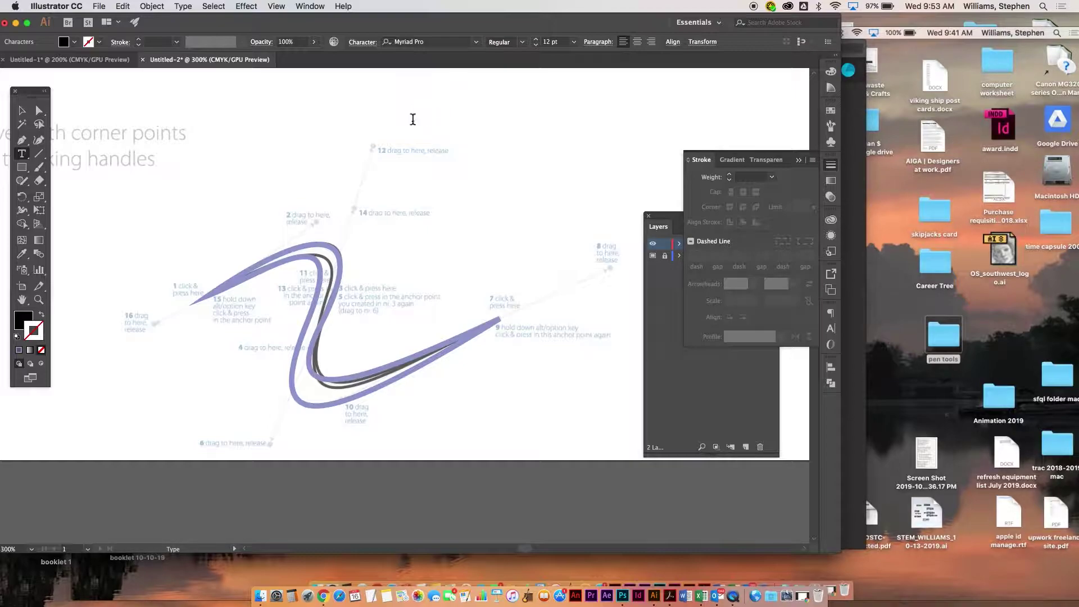
{"action": "type", "text": "Your Name"}
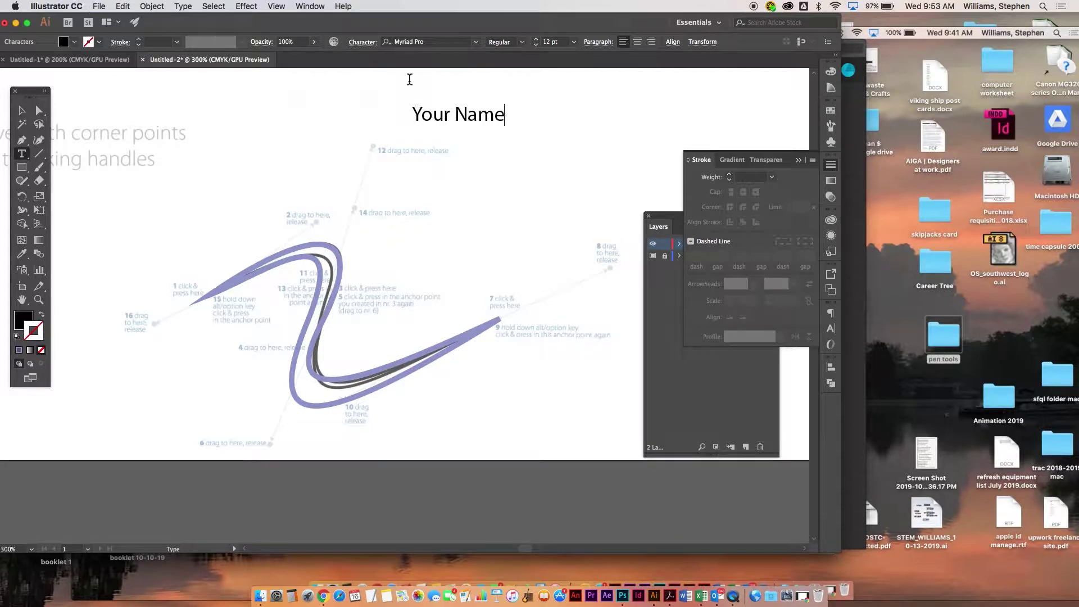
{"action": "left_click_drag", "start_coordinate": [444, 115], "coordinate": [356, 111]}
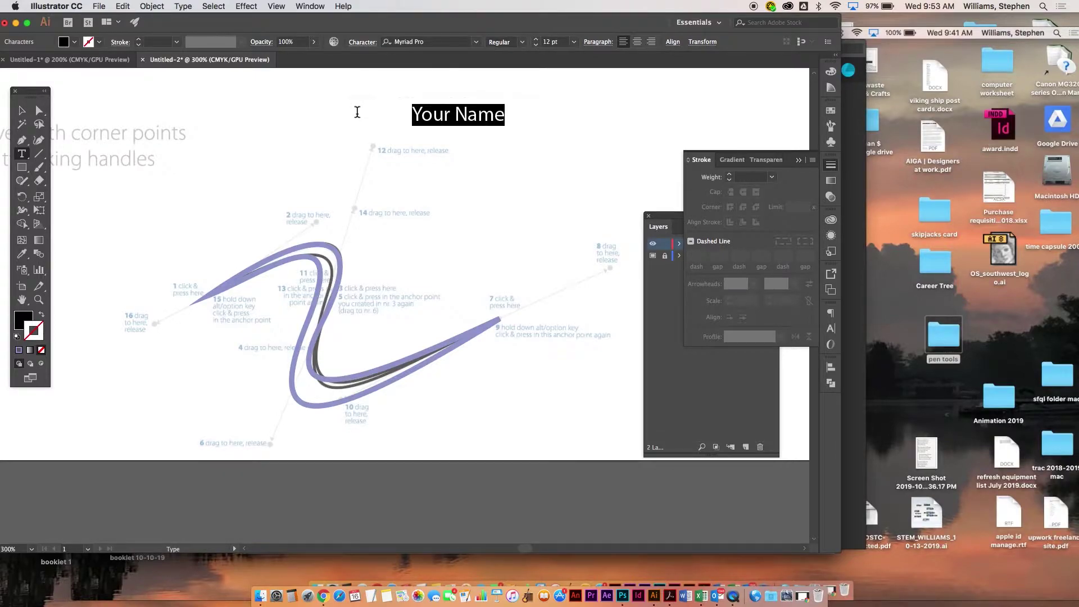
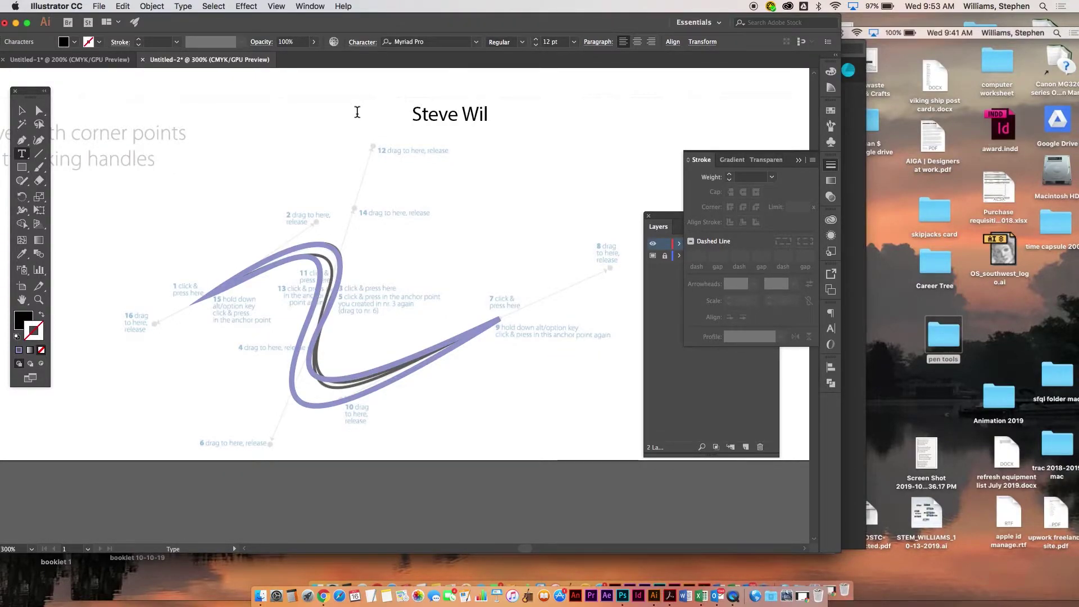